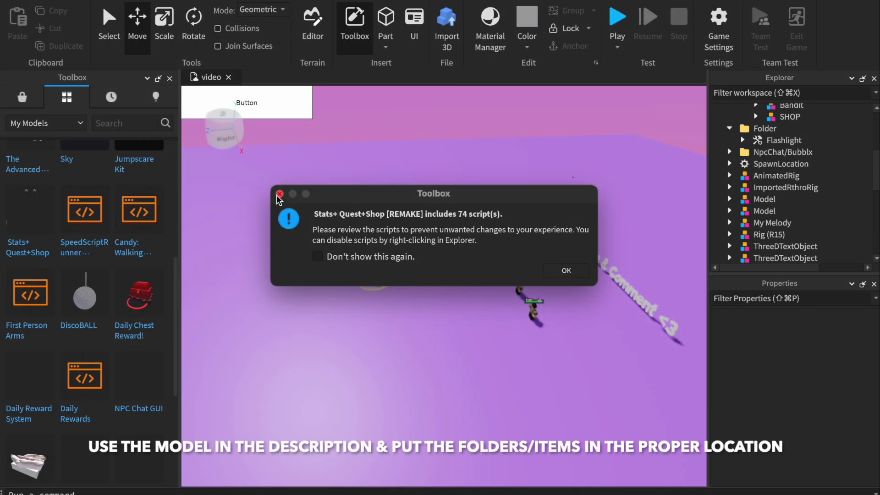
- Dismiss the script warning and inspect the Model, Bandit and SHOP entries in Workspace
click(567, 270)
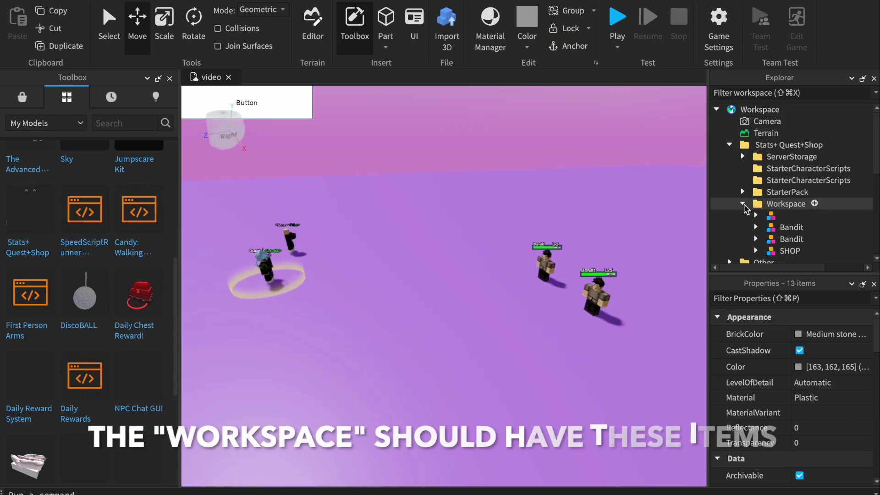
click(777, 219)
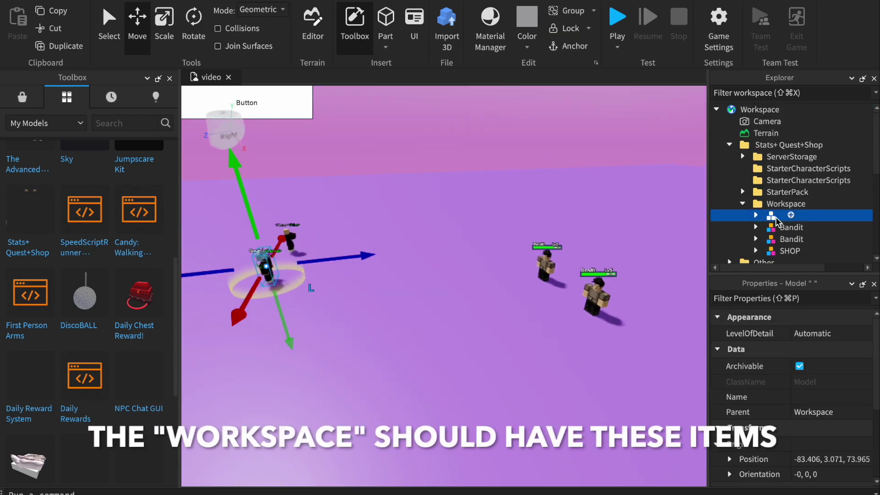
click(777, 239)
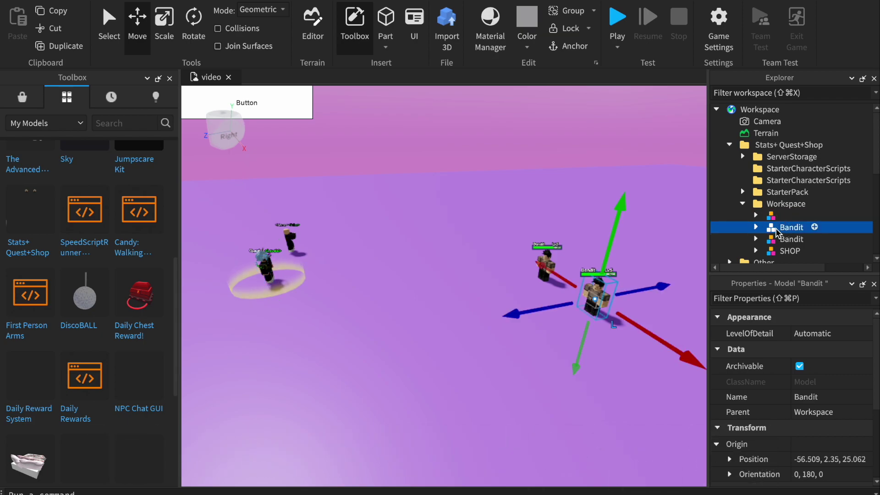
click(780, 251)
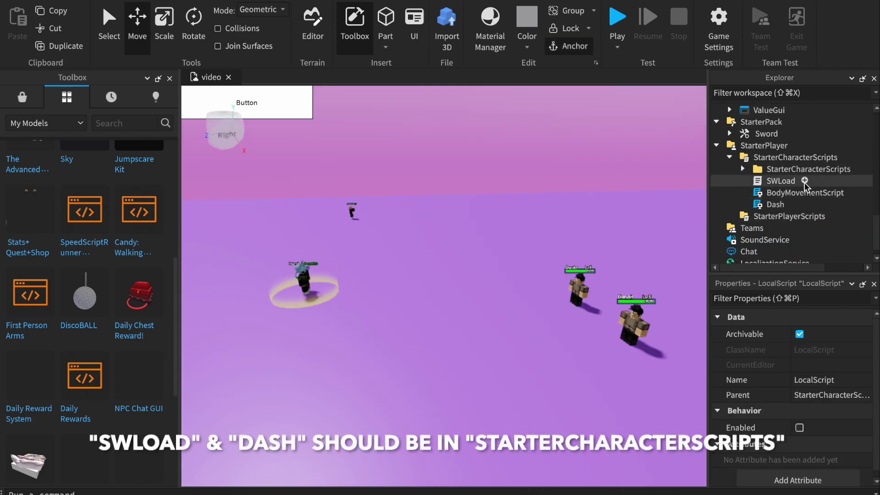
- Scroll through StarterPack, StarterCharacterScripts, StarterGui and ServerScriptService to check the pack's items
scroll(753, 252, down, 1)
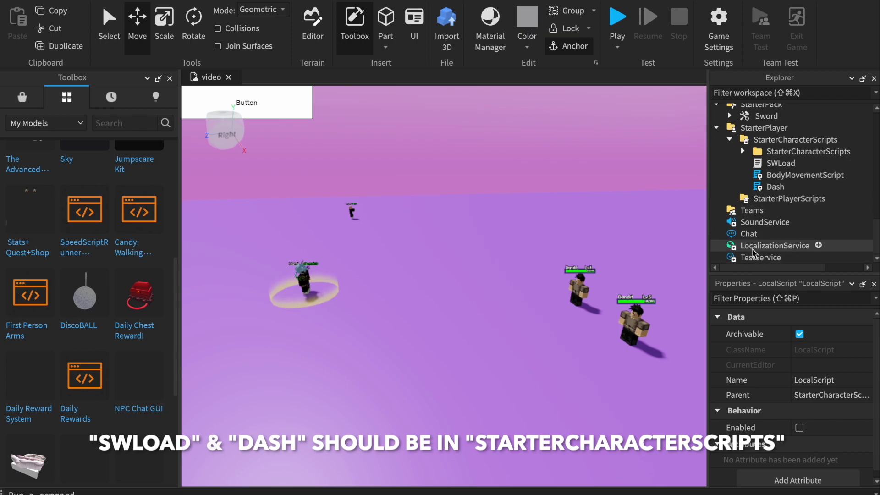
scroll(779, 201, up, 3)
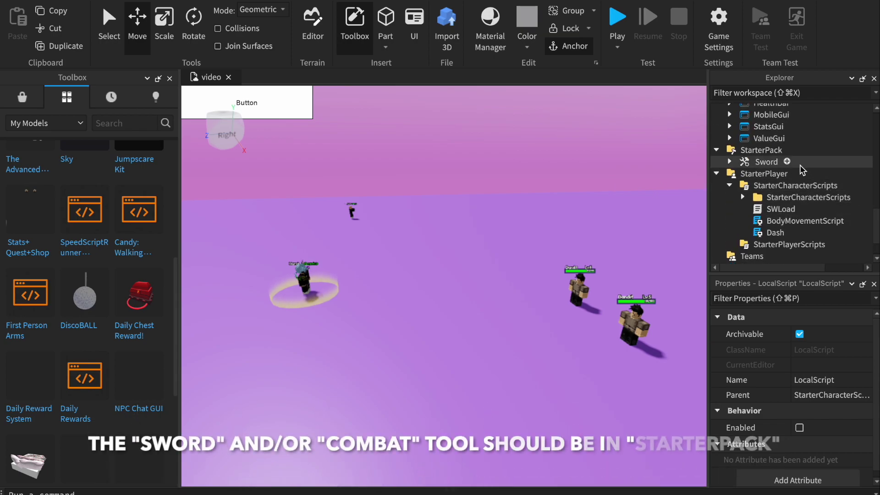
scroll(802, 170, up, 3)
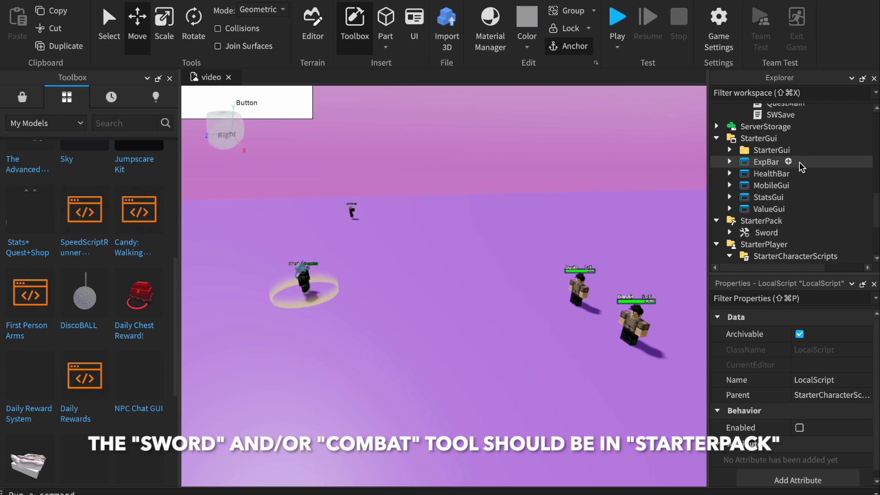
scroll(825, 181, up, 3)
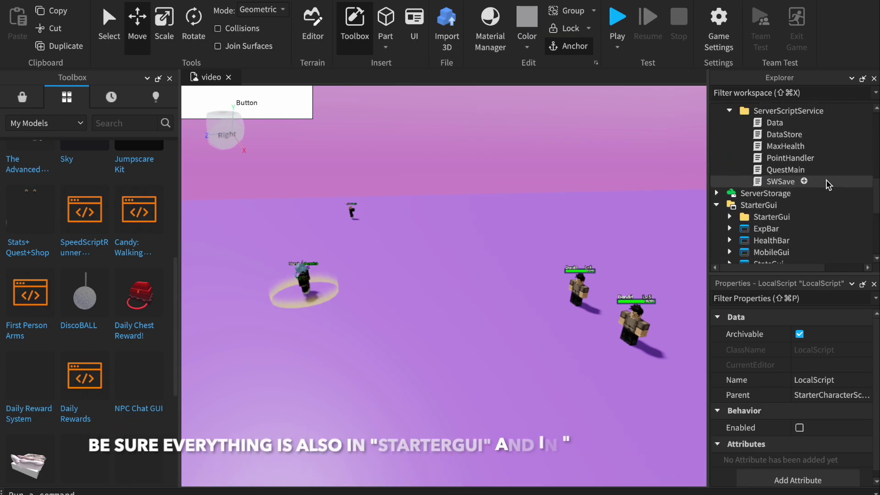
scroll(839, 184, up, 2)
scroll(850, 179, up, 3)
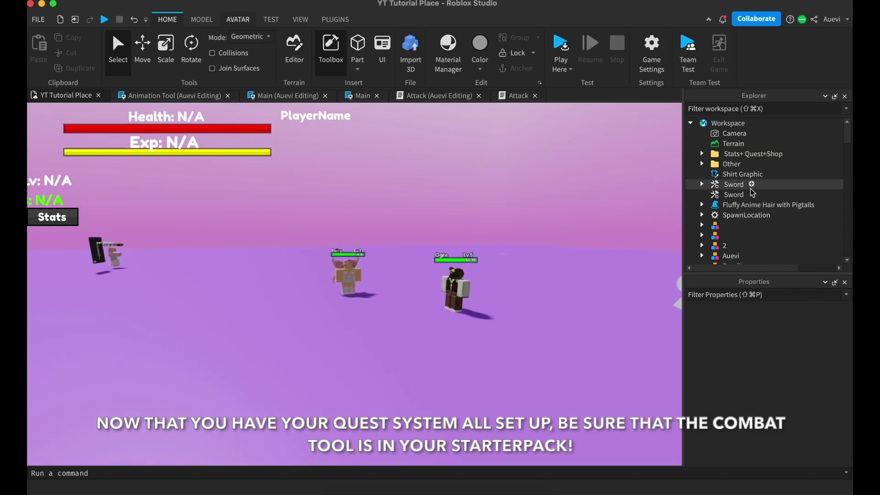
- Expand the Combat tool in StarterPack and collapse its Combo folder
scroll(749, 188, down, 20)
scroll(753, 192, up, 15)
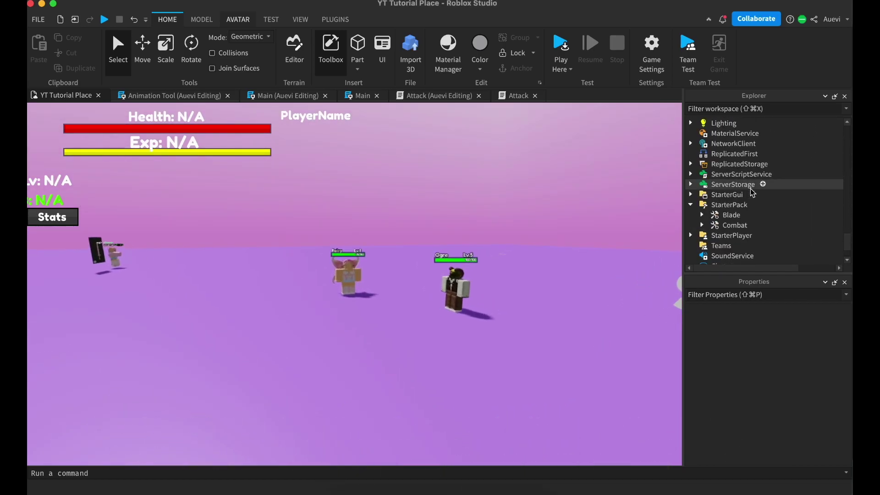
scroll(756, 185, down, 2)
click(703, 178)
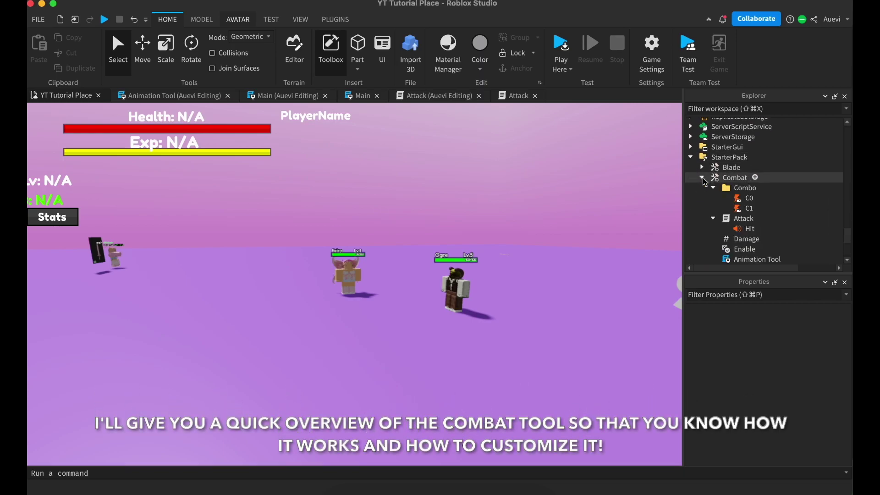
scroll(738, 222, down, 3)
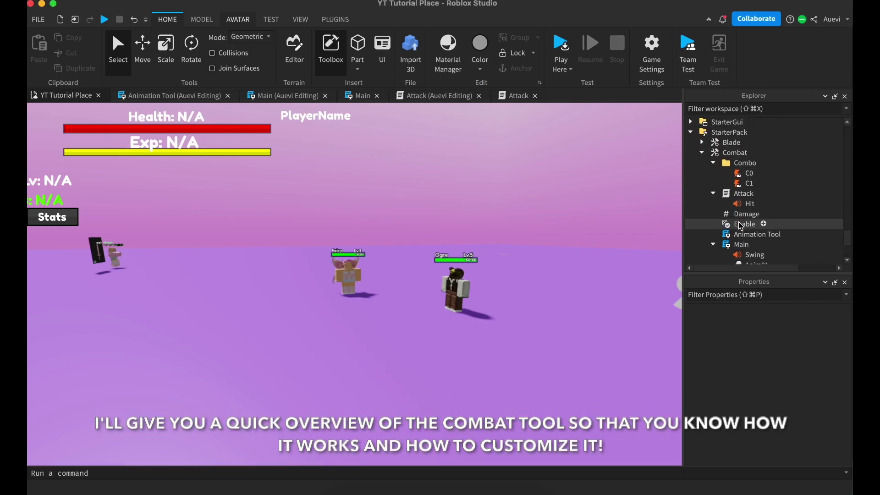
scroll(742, 215, down, 2)
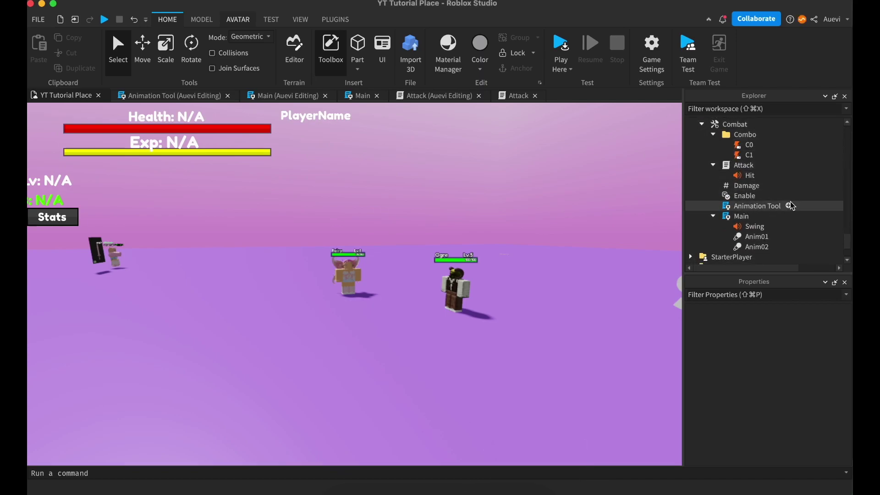
click(715, 134)
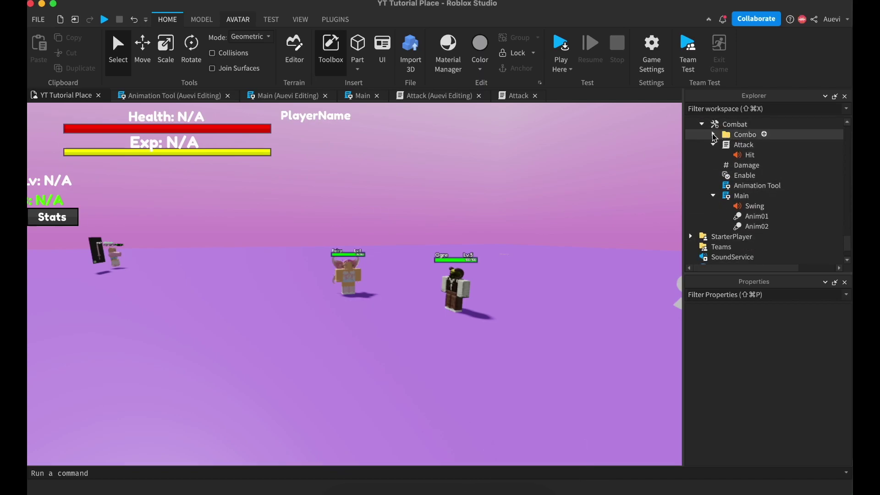
- Review the AnimationId values of Anim01 and Anim02 in Properties
click(763, 219)
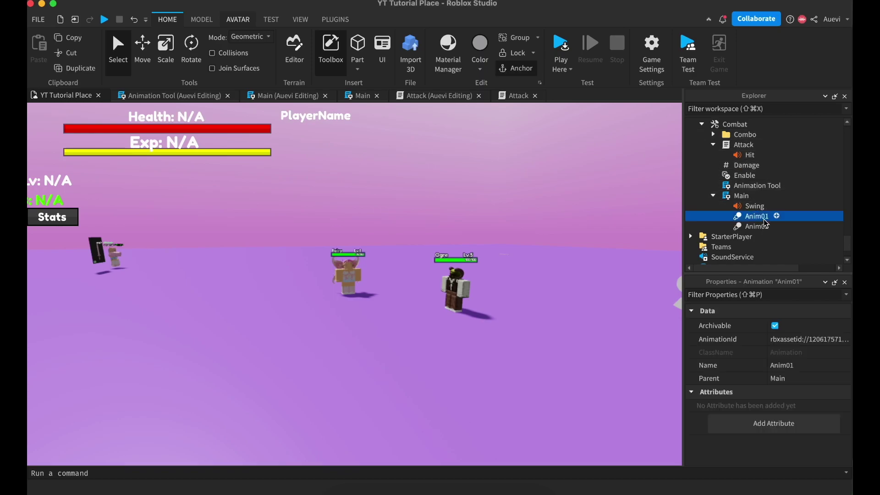
click(811, 344)
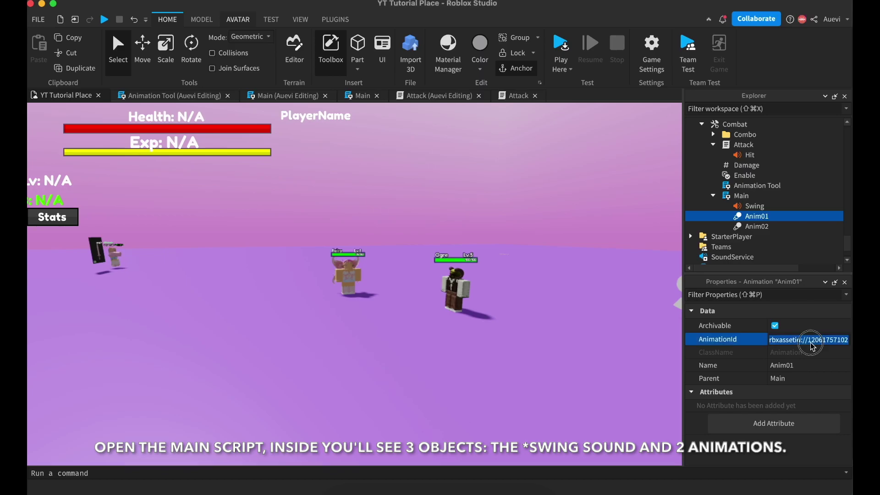
click(642, 281)
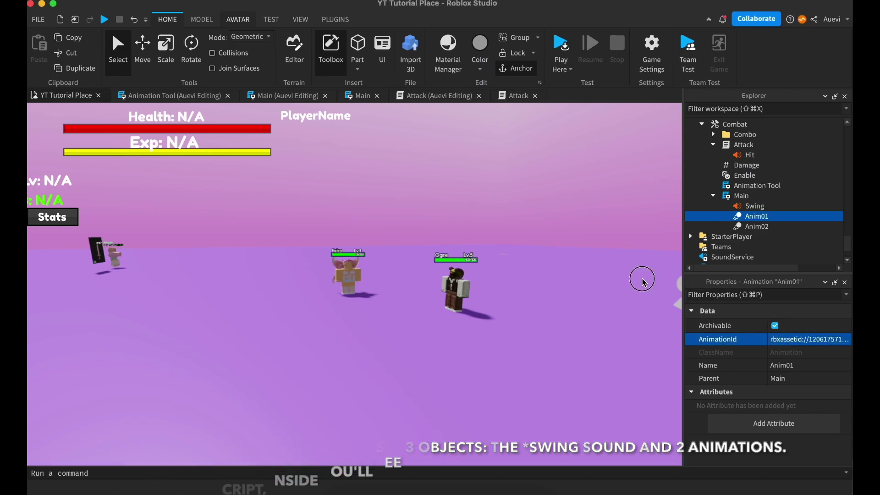
click(757, 228)
click(796, 345)
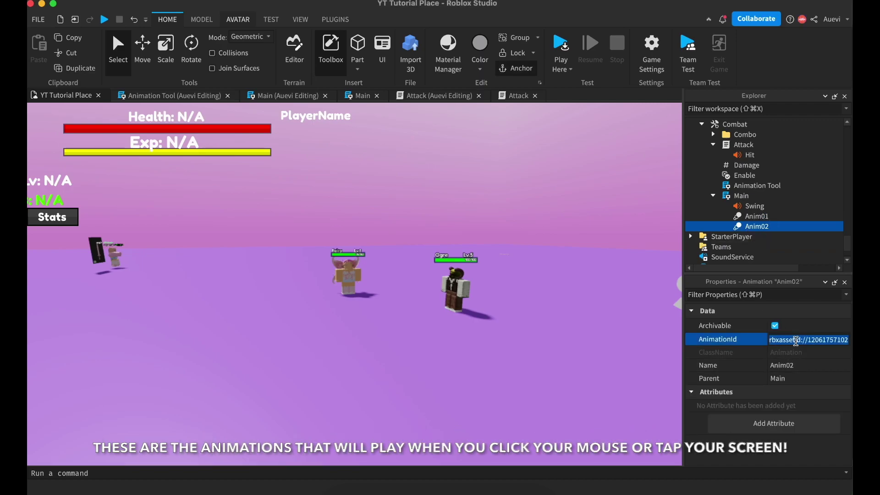
click(632, 255)
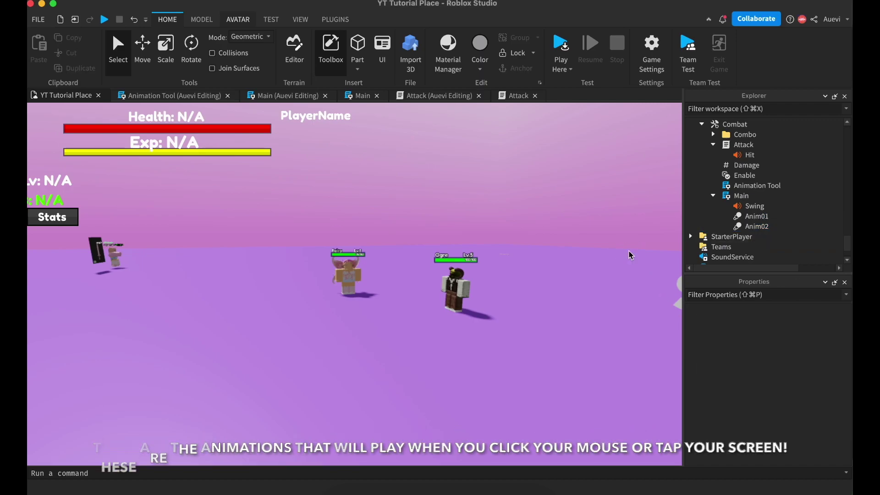
- Set the Combat tool's Damage value to 5
click(751, 166)
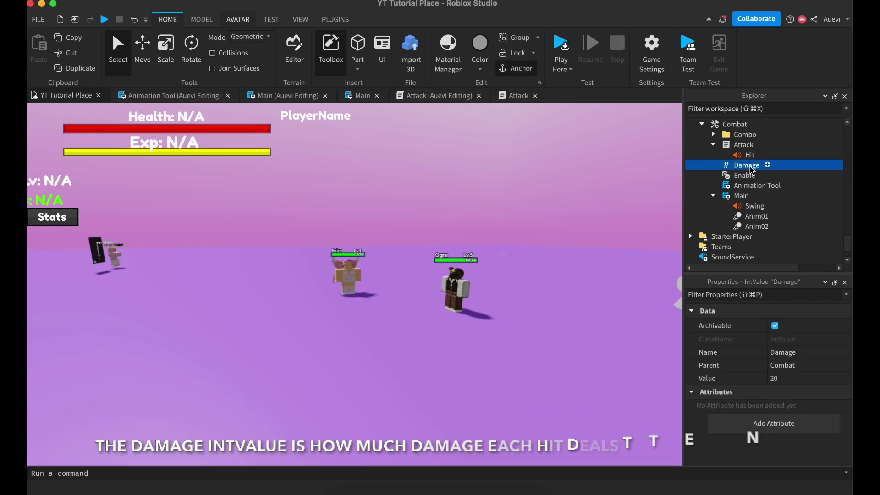
click(777, 377)
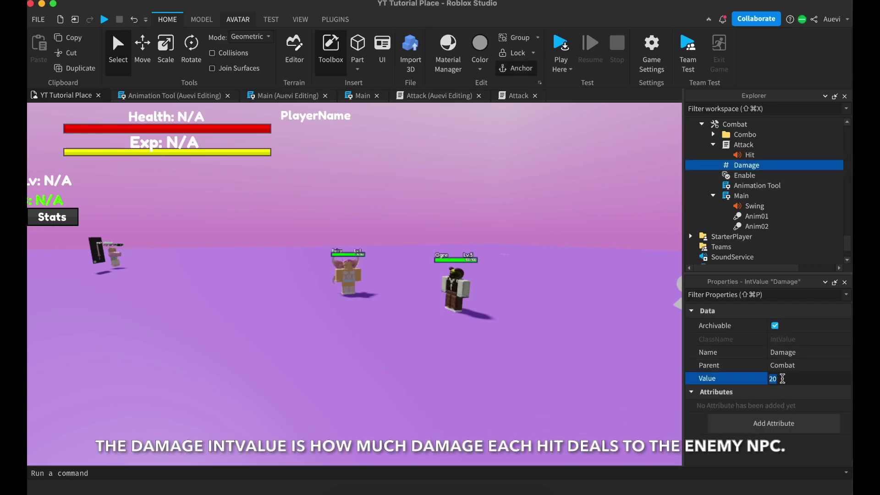
key(Return)
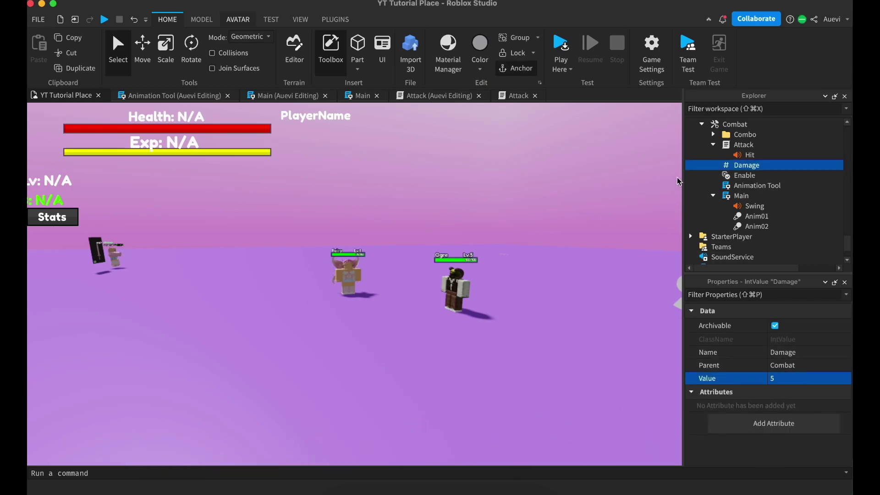
click(615, 213)
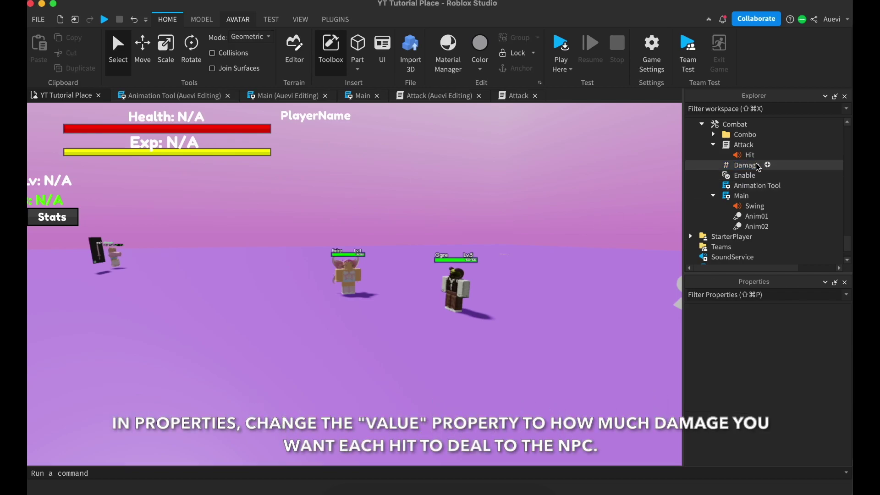
- Inspect the Hit sound and preview the Swing sound's audio
click(750, 155)
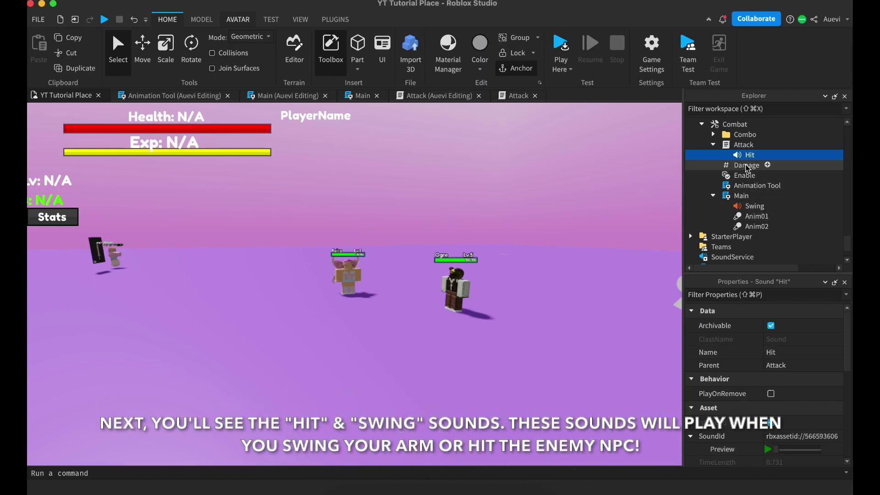
click(751, 206)
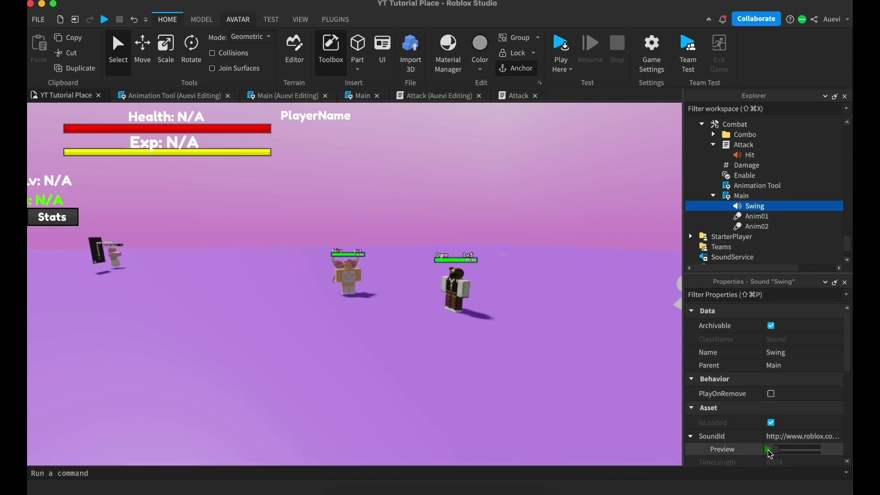
click(768, 450)
click(652, 274)
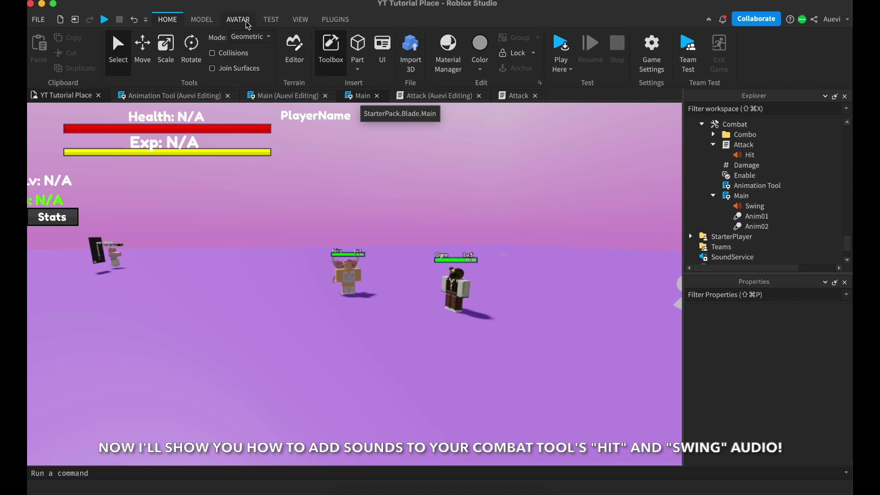
- Search Toolbox audio for 'arm swing' and preview the Punch Swing result
click(336, 53)
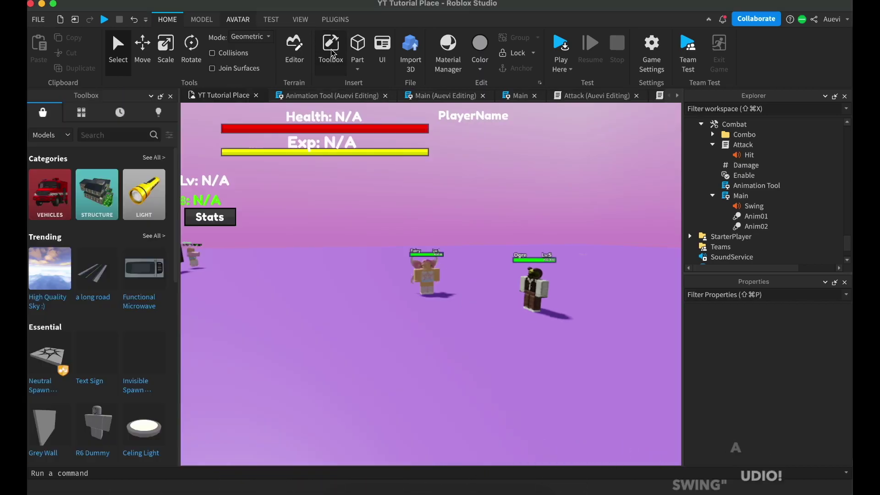
click(61, 135)
click(48, 177)
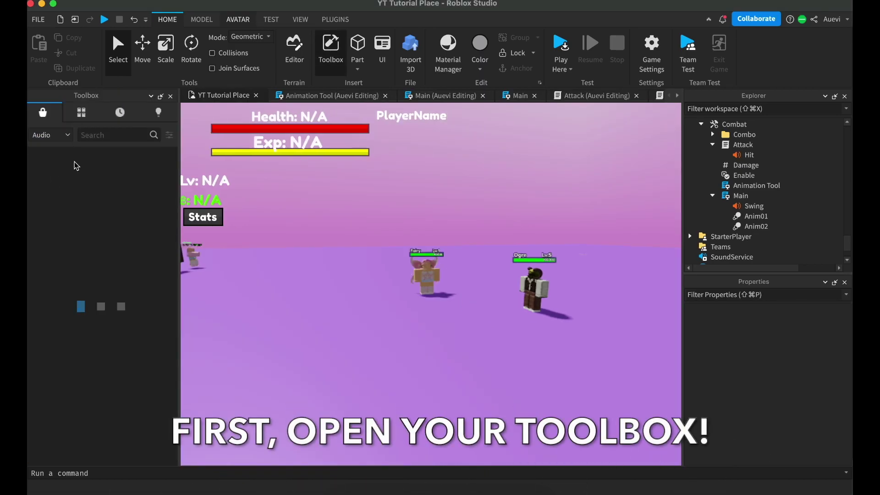
click(93, 136)
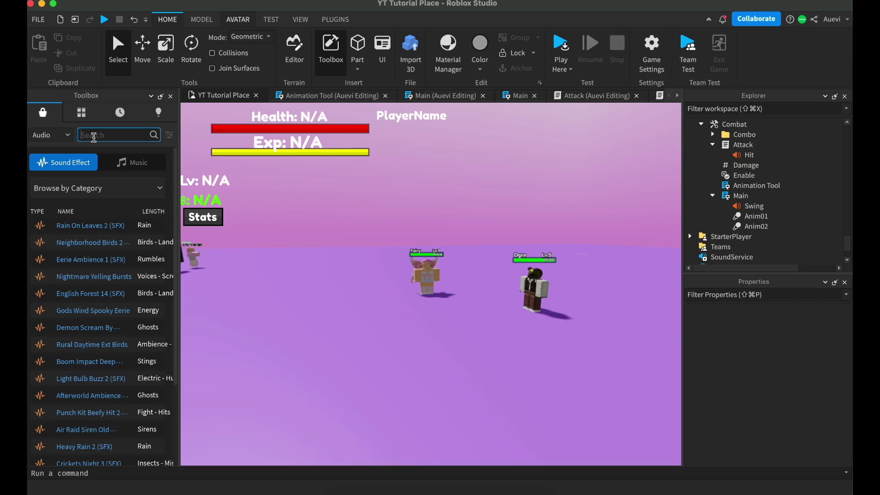
text(arm swing)
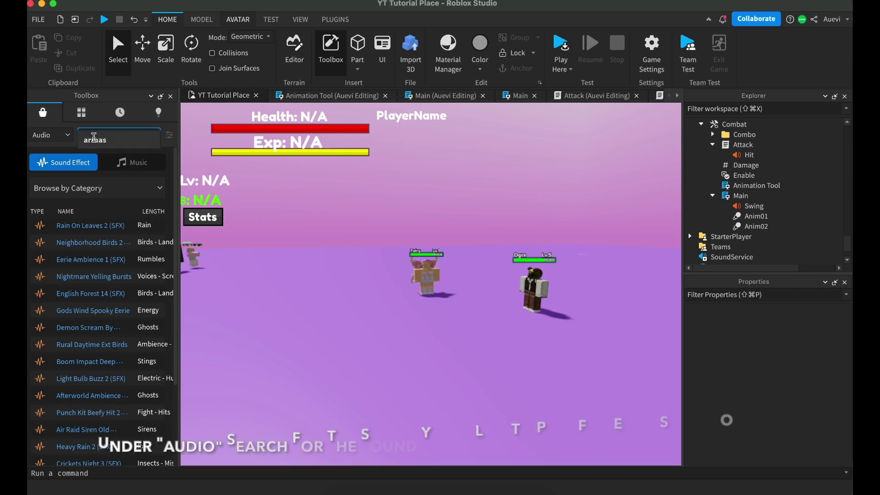
key(Return)
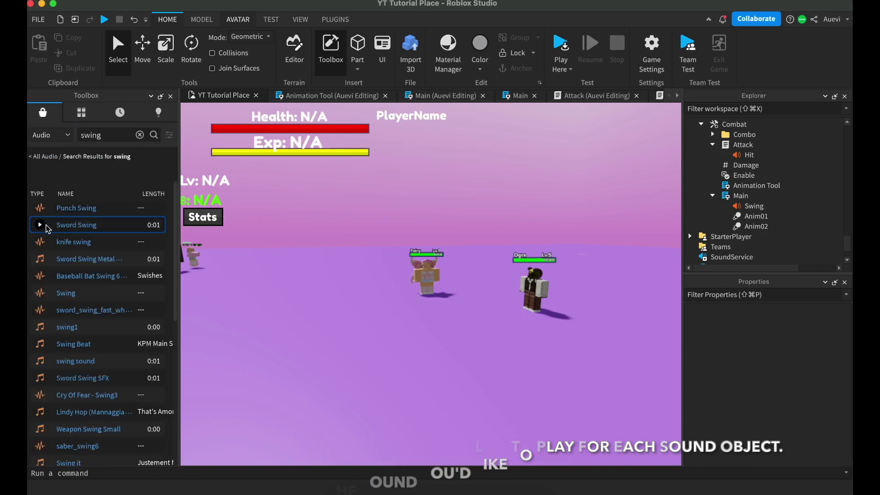
click(40, 208)
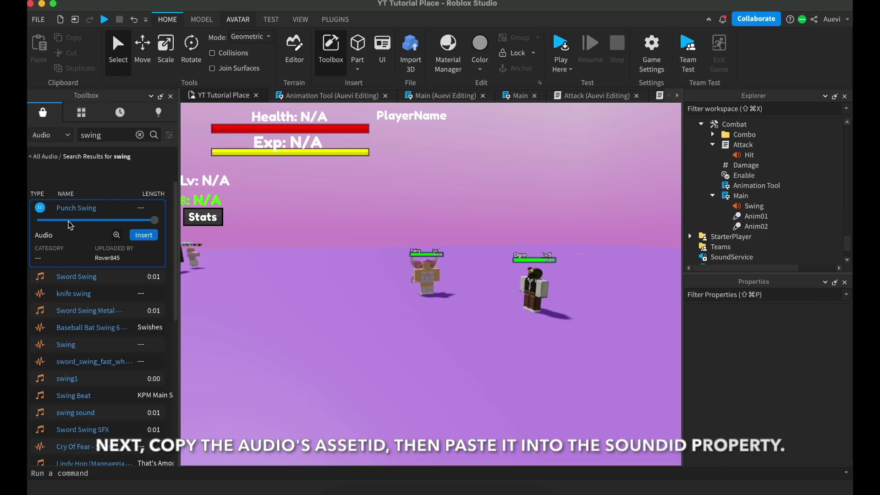
- Copy Punch Swing's asset ID and apply it as the Swing sound's SoundId
right_click(77, 236)
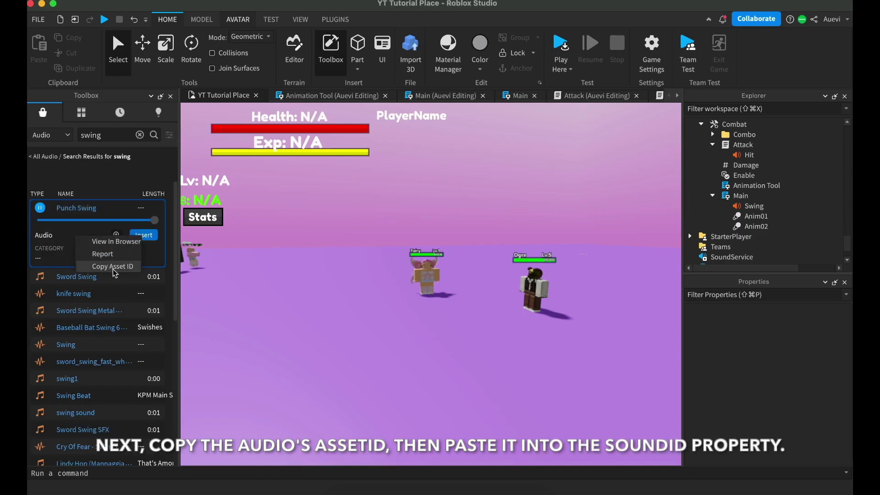
click(114, 267)
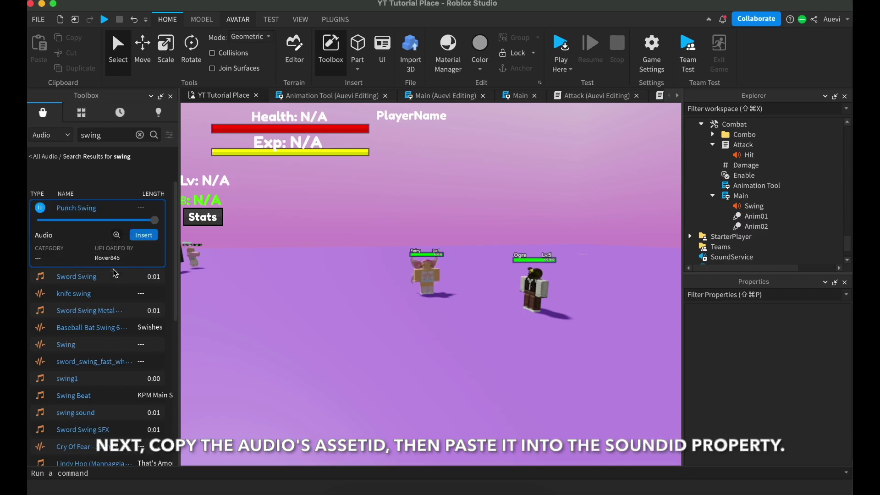
click(754, 209)
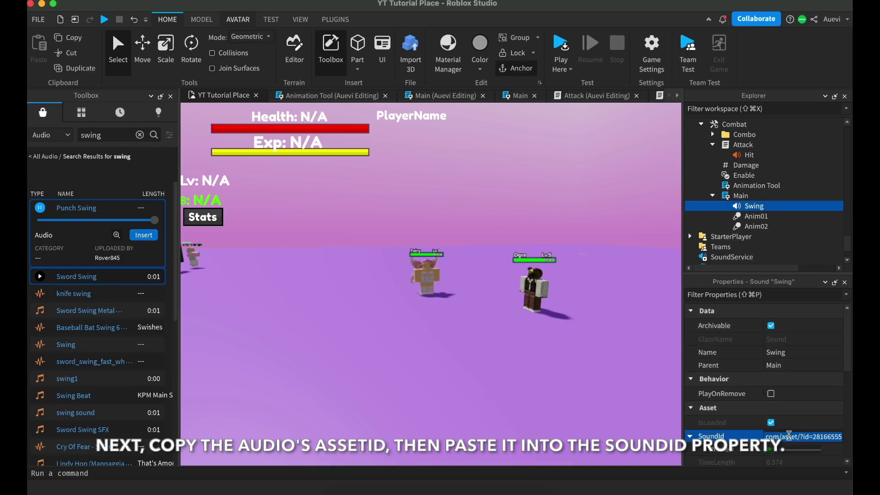
key(Return)
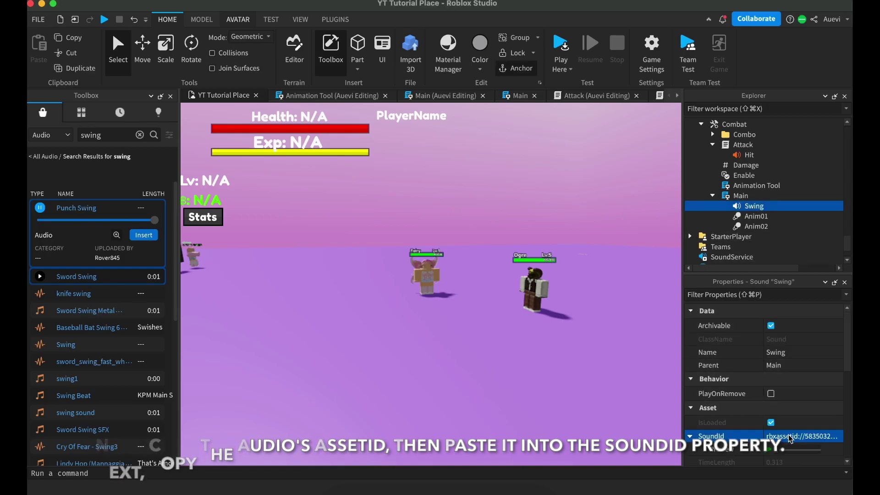
click(571, 206)
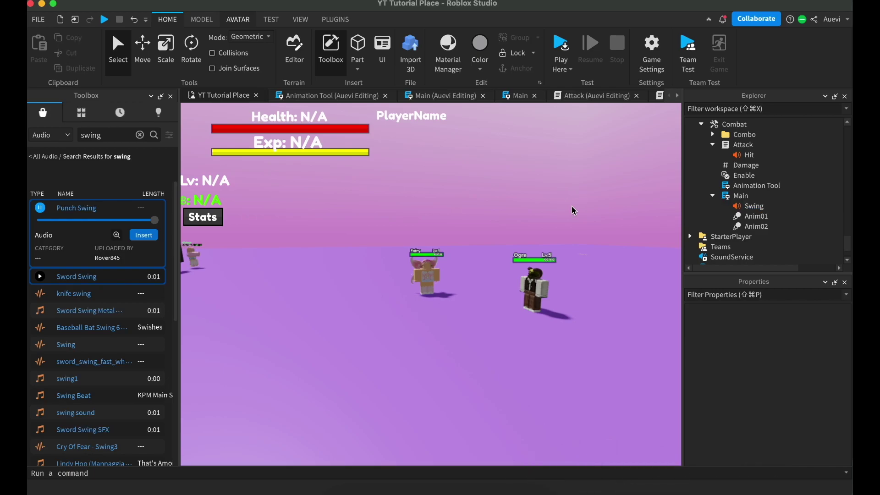
- Search audio for punch and preview Punch/Kick Slight Hit and Heavy Hard Punch Hit
double_click(97, 136)
text(punch)
click(97, 139)
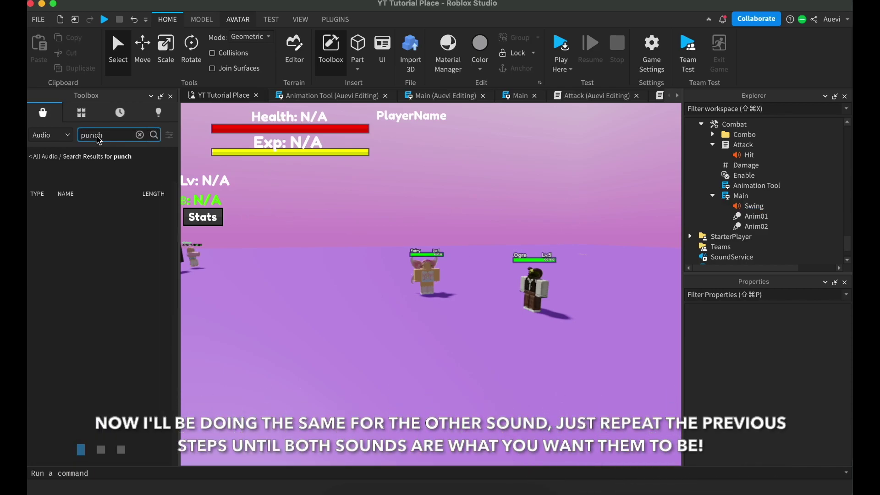
mouse_move(43, 221)
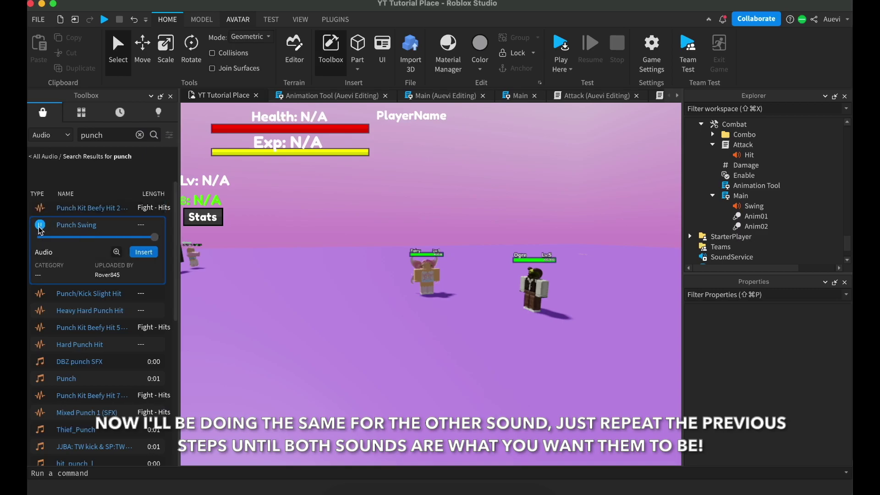
click(40, 295)
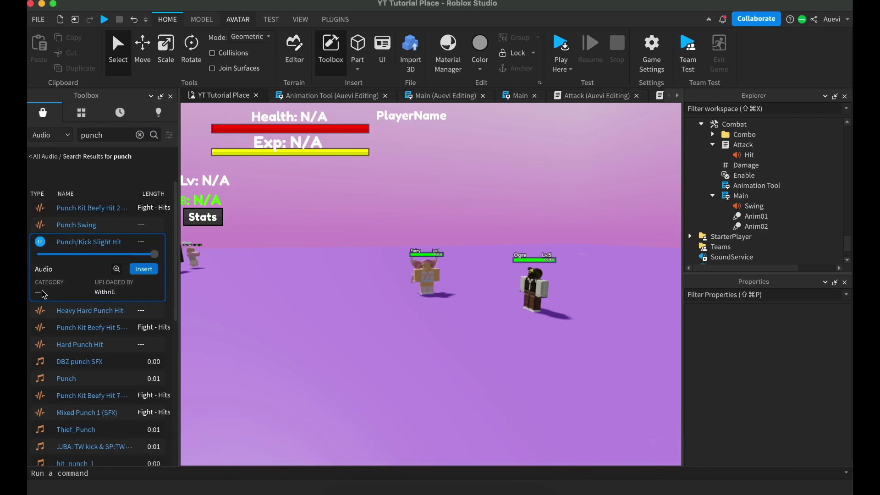
click(41, 312)
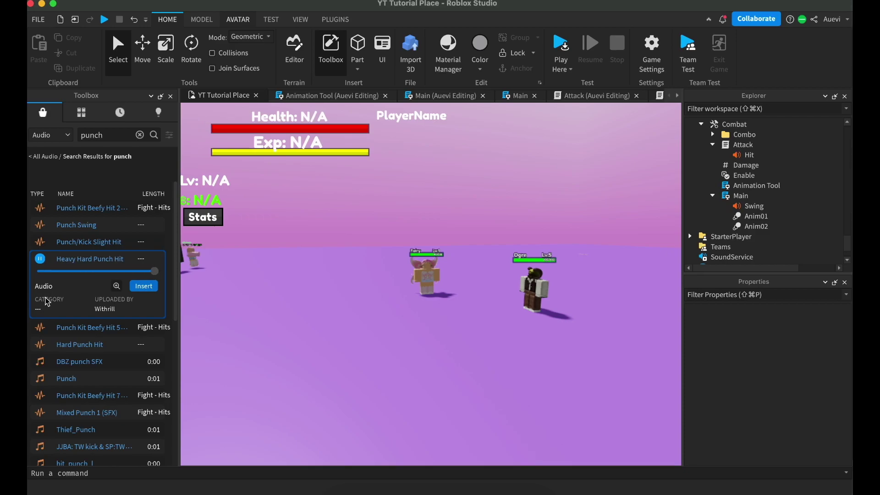
right_click(74, 295)
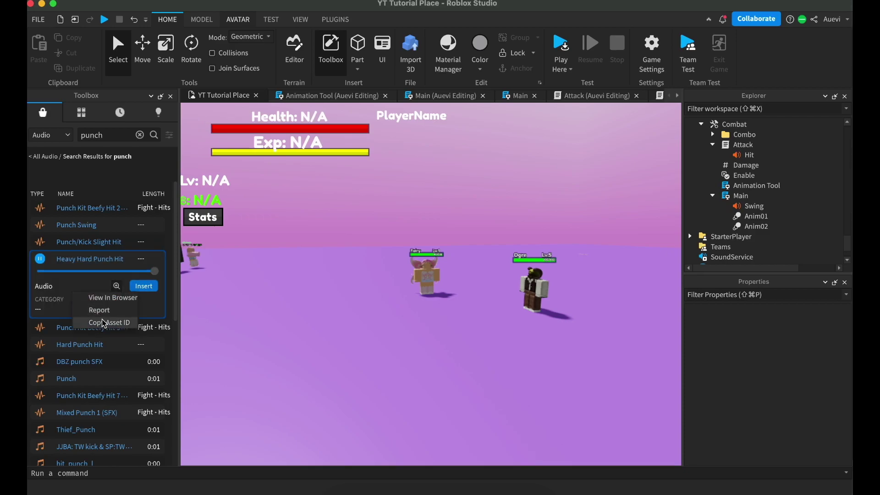
- Select the Hit sound, then audition Punch, hit_punch_h, One Punch Man Punch and Classic Comical Punch
click(747, 155)
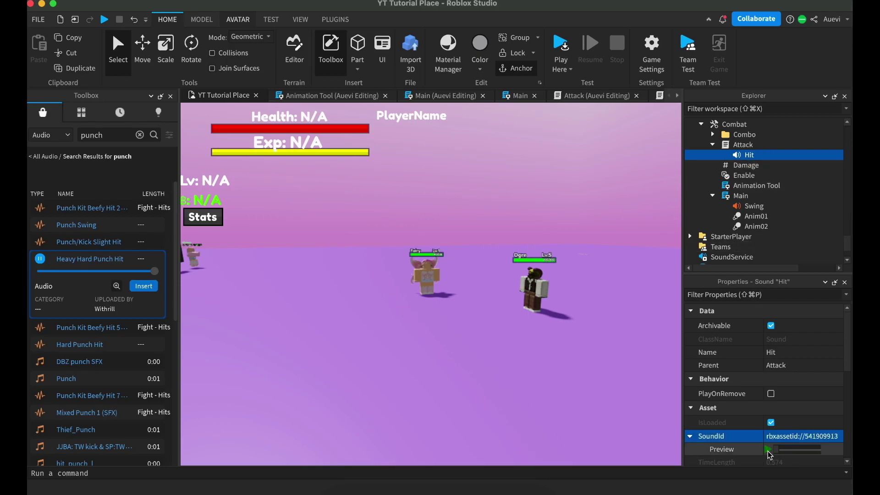
click(757, 207)
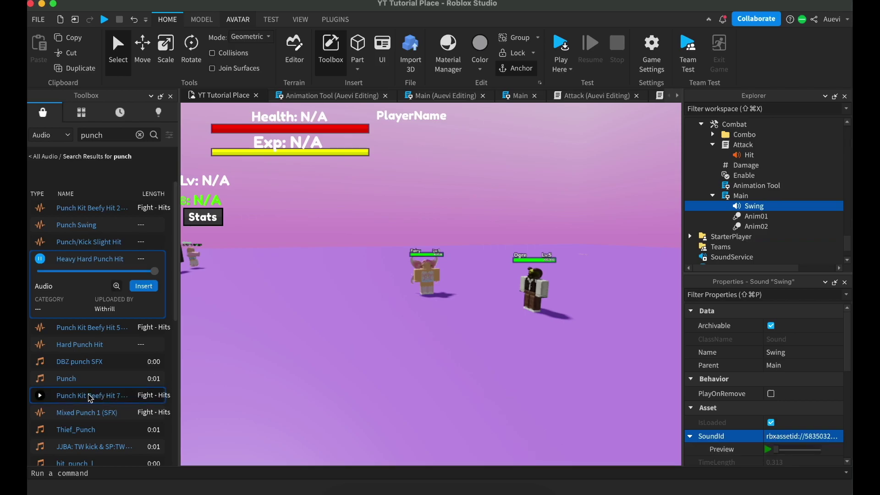
click(40, 380)
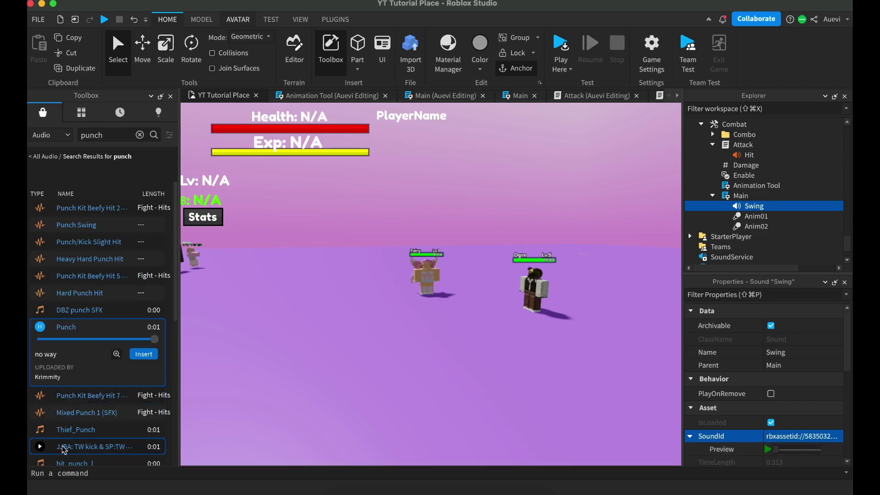
scroll(43, 366, down, 5)
click(41, 346)
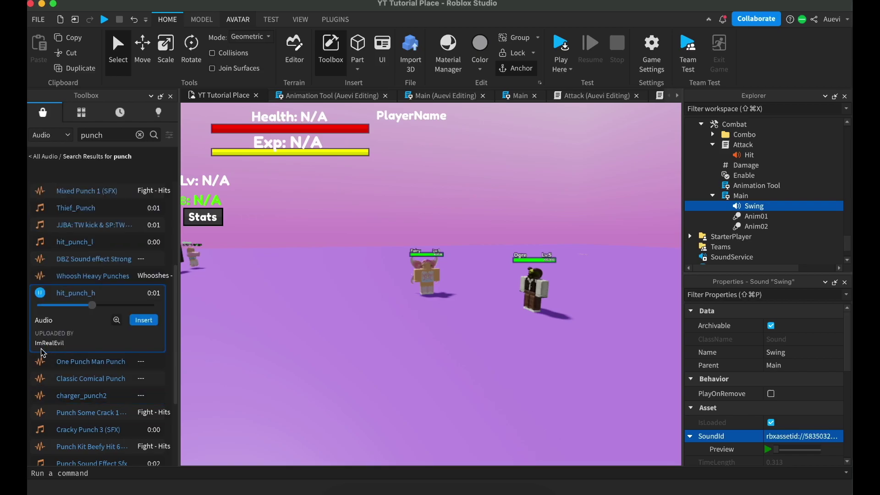
click(41, 361)
click(41, 379)
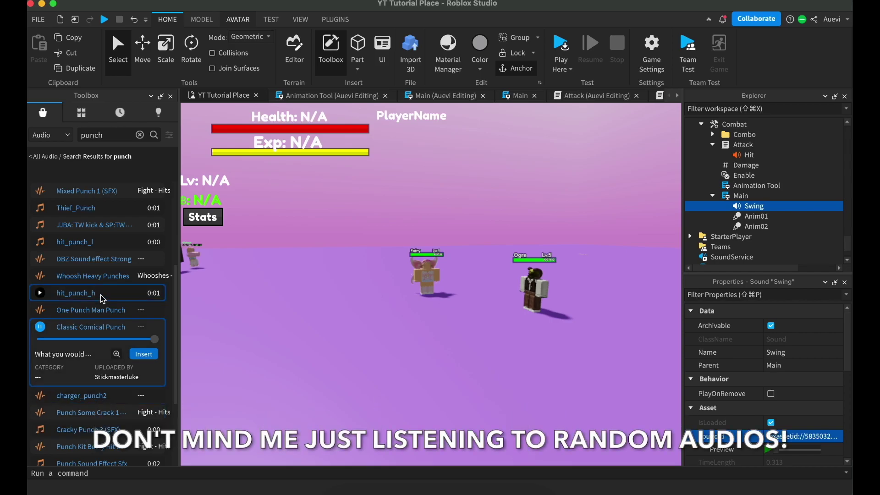
scroll(103, 299, up, 5)
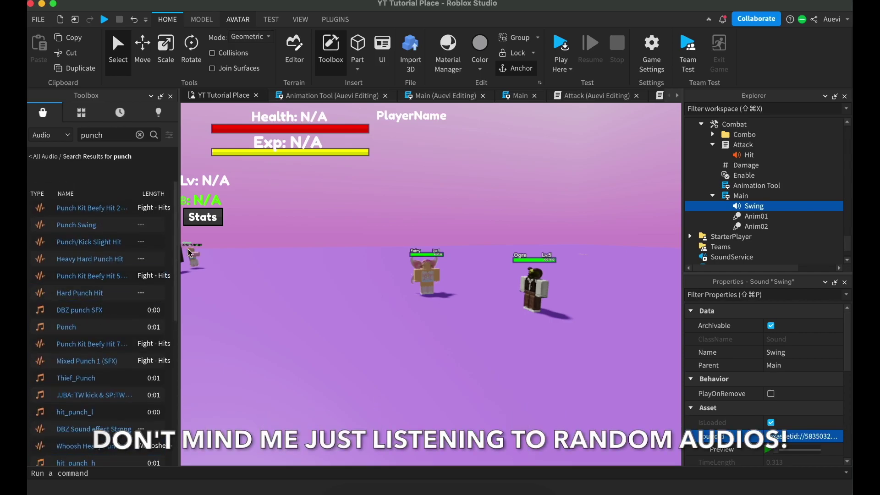
click(324, 280)
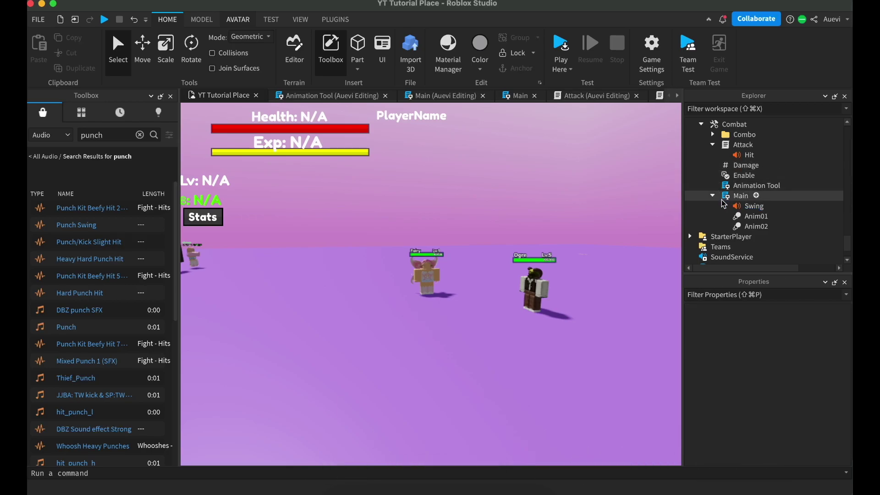
click(171, 97)
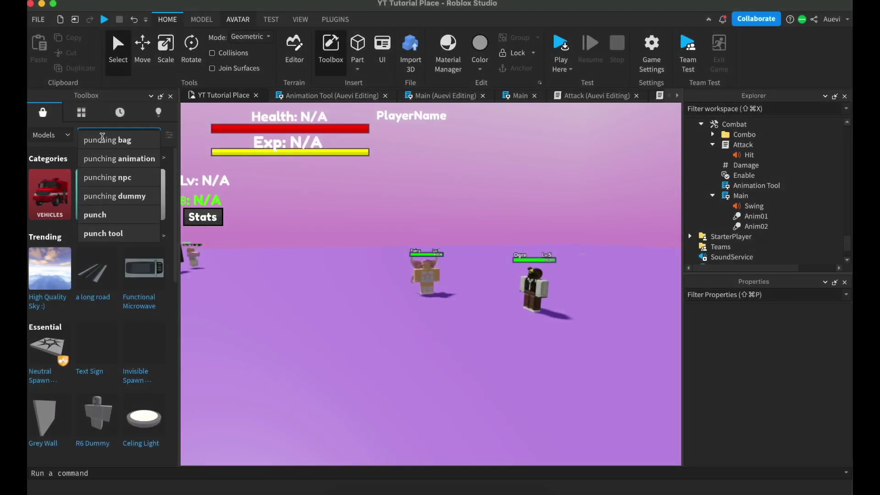
- Search models for 'punching animation', insert the Punch Animations For video dummies and position them
click(111, 157)
mouse_move(40, 216)
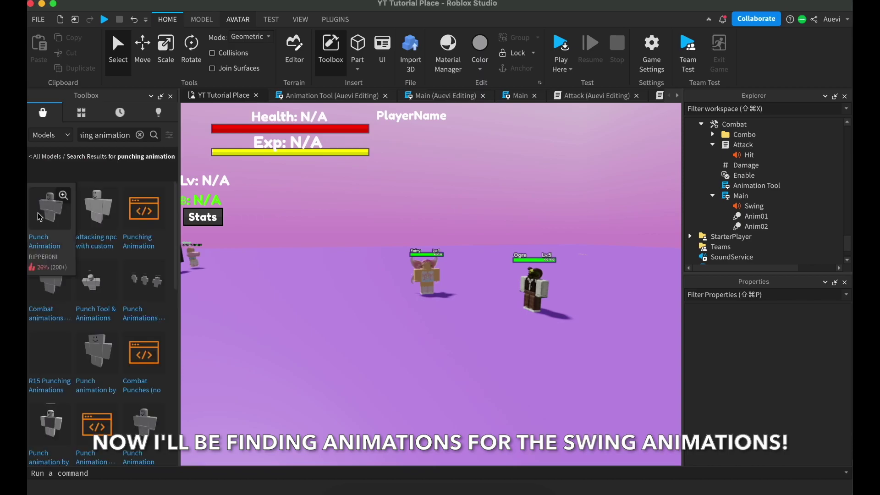
mouse_move(97, 218)
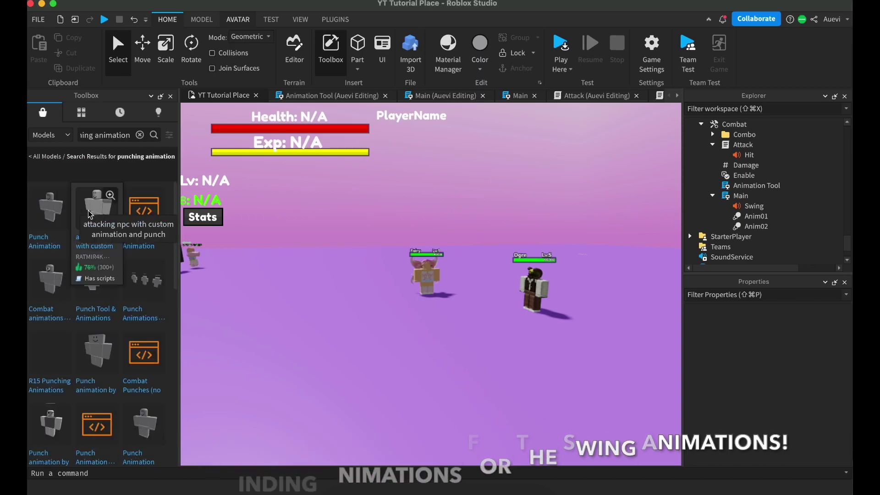
click(142, 295)
drag(477, 295, 300, 449)
click(335, 387)
scroll(340, 388, up, 5)
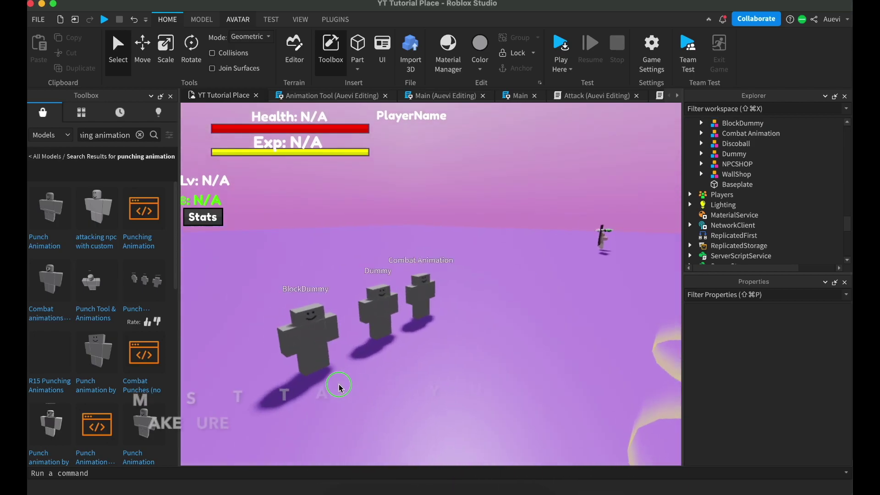
click(316, 344)
shift+click(389, 319)
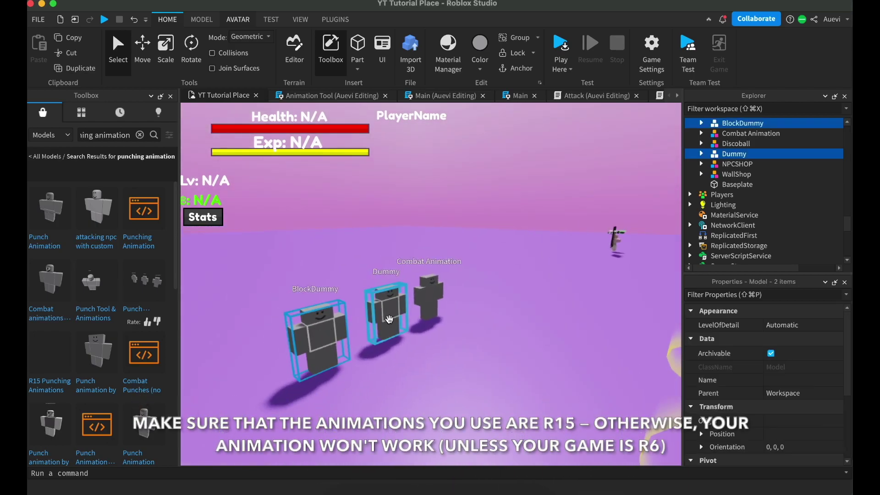
shift+click(423, 299)
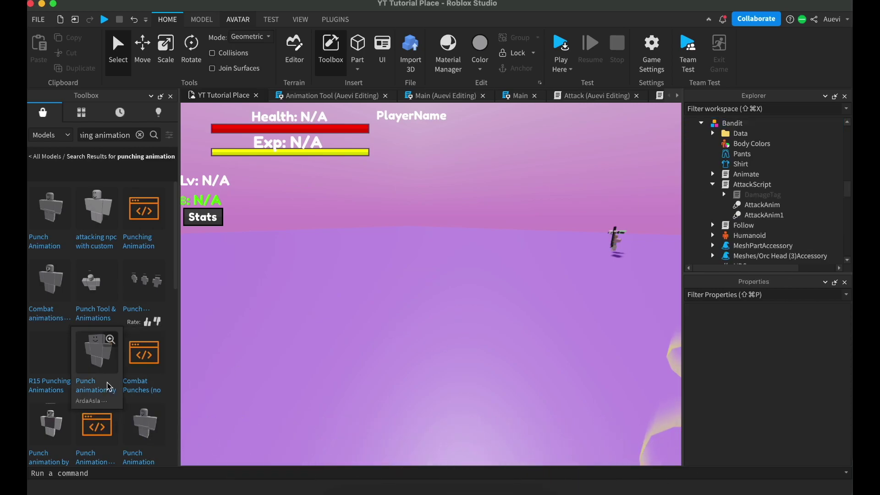
- Insert the R15 Punching Animations model, accepting its script warning
mouse_move(65, 282)
mouse_move(57, 373)
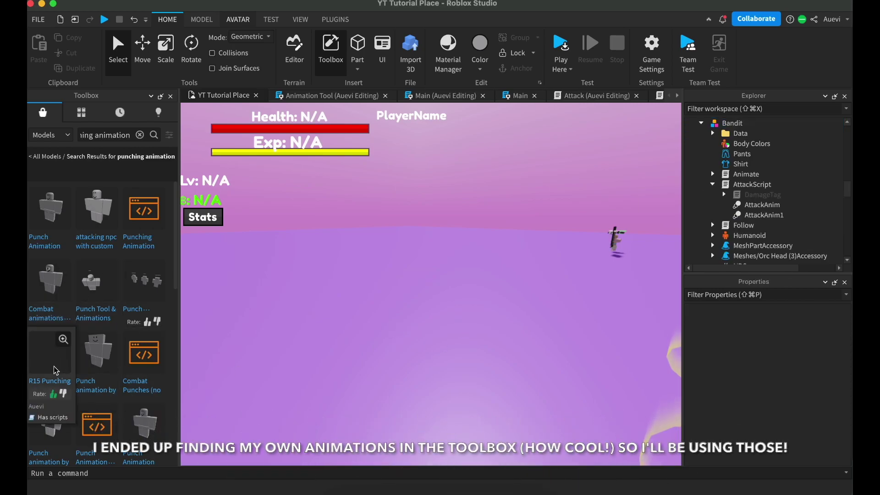
click(56, 371)
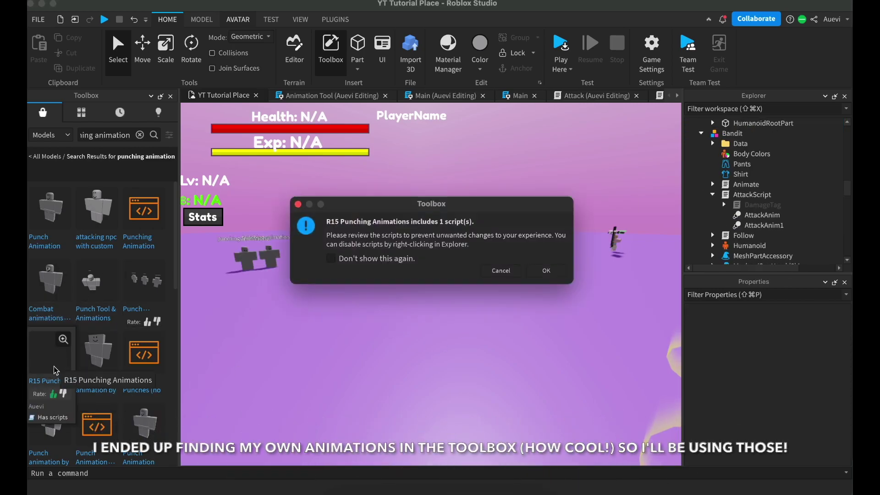
click(547, 271)
- Select the punching animation 1 and punching animation 2 rigs in the scene
click(366, 332)
scroll(367, 337, up, 3)
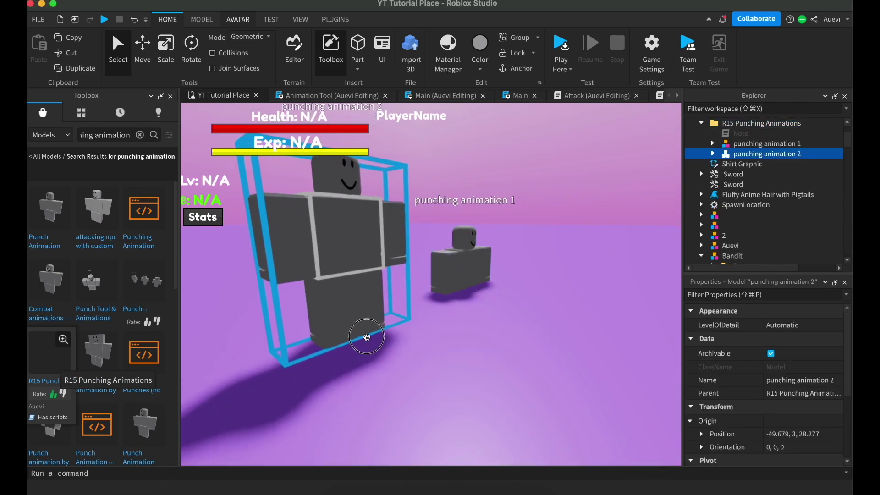
click(451, 275)
scroll(454, 289, up, 5)
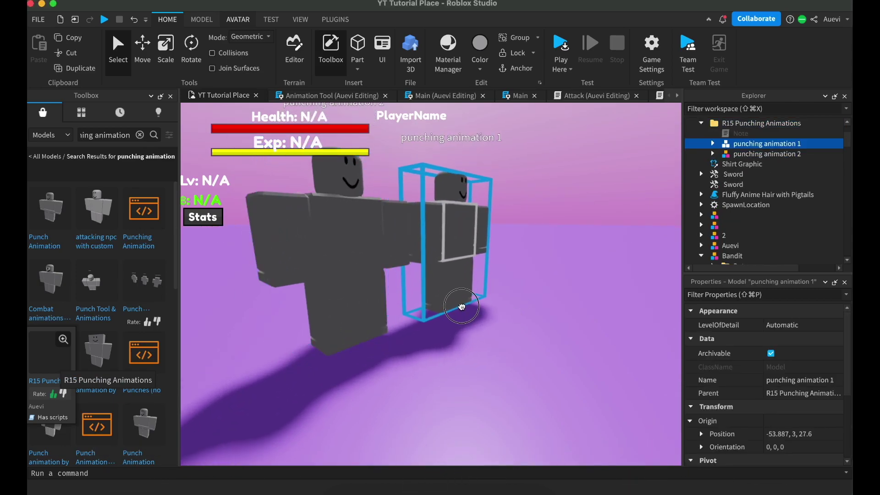
scroll(477, 312, down, 3)
click(495, 316)
right_drag(495, 316, 492, 318)
scroll(491, 318, down, 3)
scroll(492, 318, up, 4)
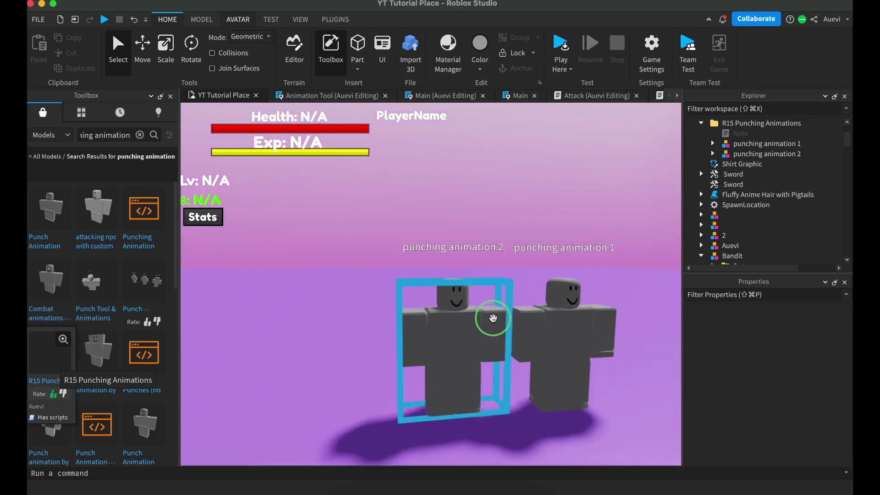
scroll(491, 317, down, 4)
click(488, 316)
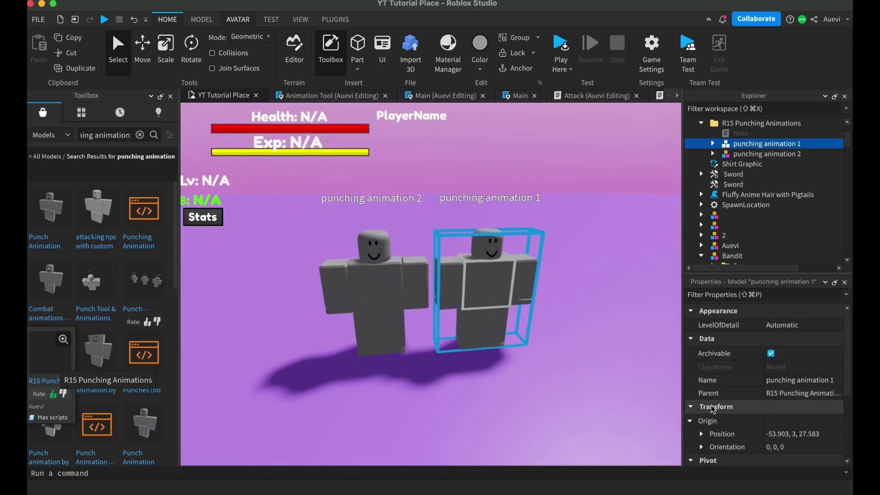
click(714, 145)
click(714, 145)
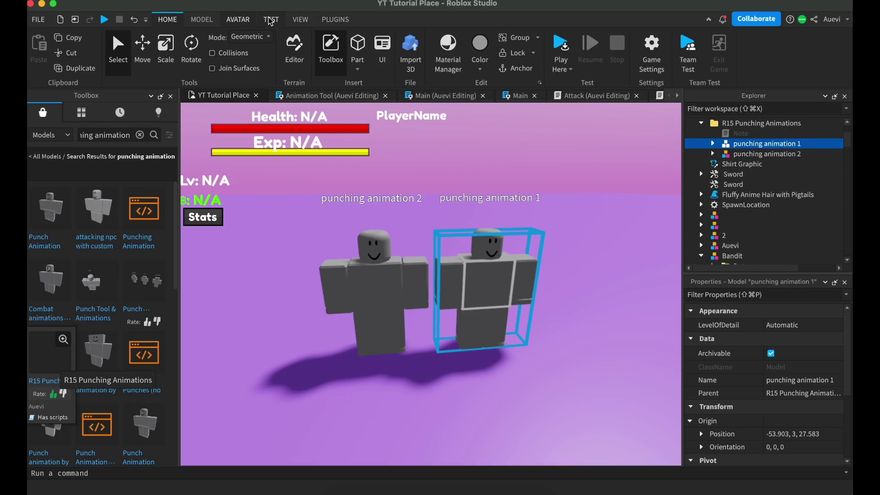
- Open the Animation Editor from the Avatar tools
click(299, 21)
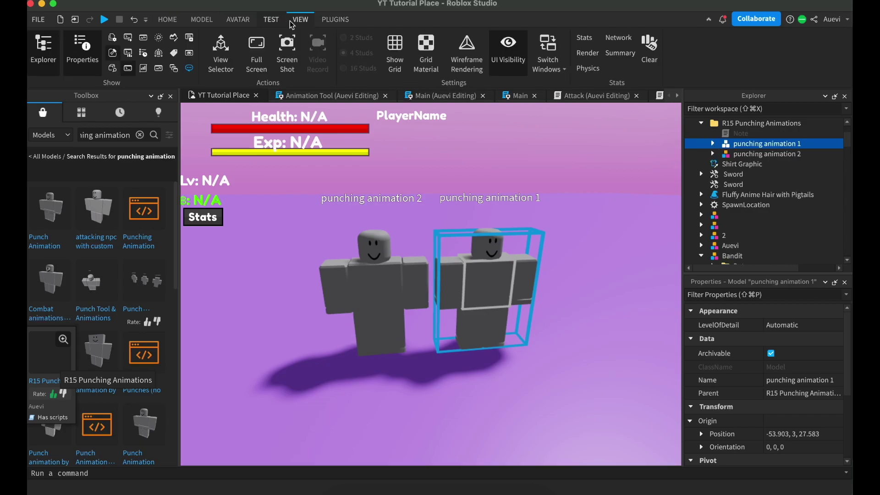
click(271, 20)
click(239, 20)
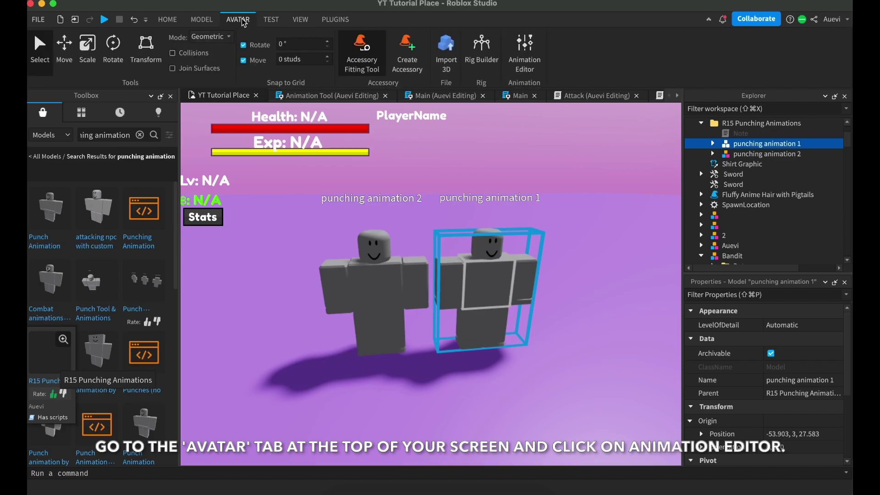
click(525, 55)
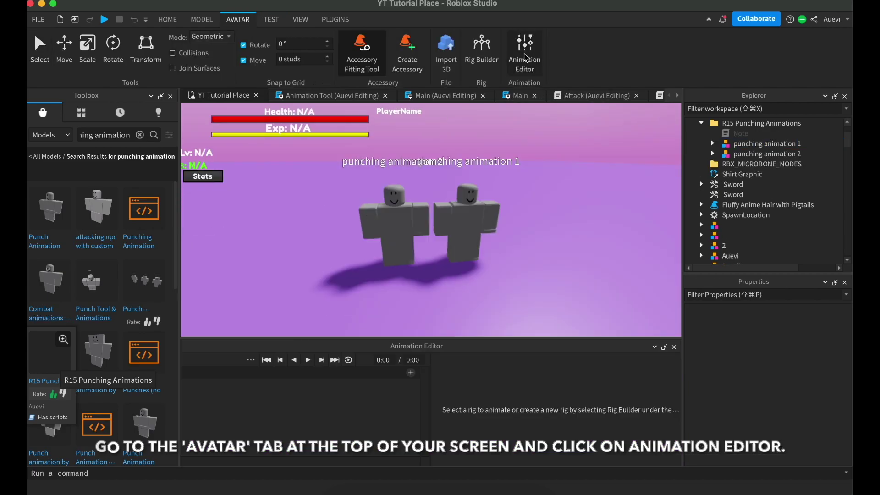
- Load punching animation 1 and then punching animation 2, playing each punch
click(740, 145)
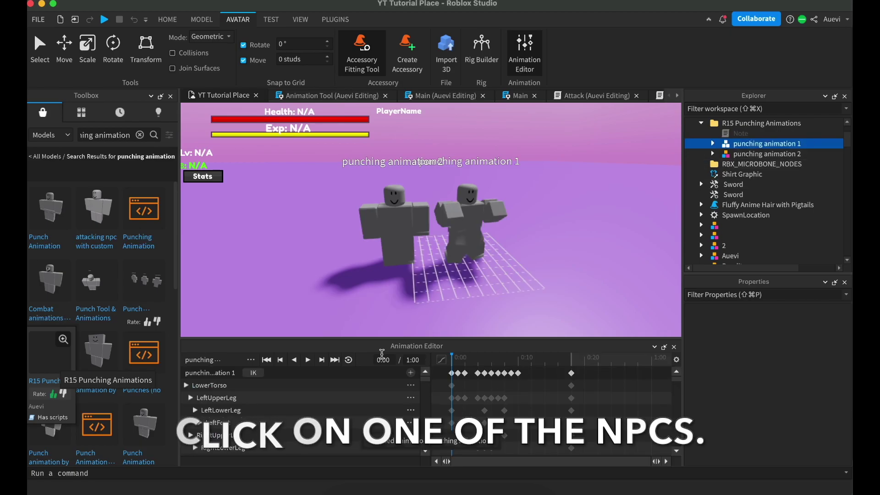
click(308, 360)
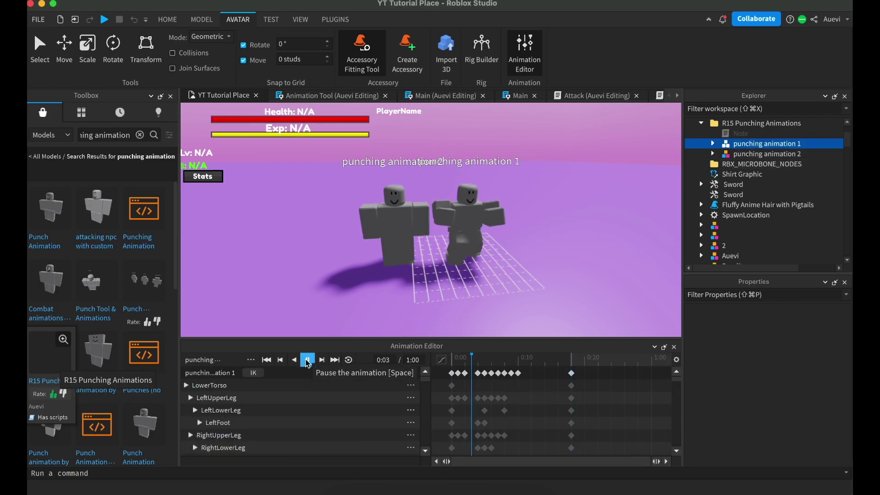
click(779, 157)
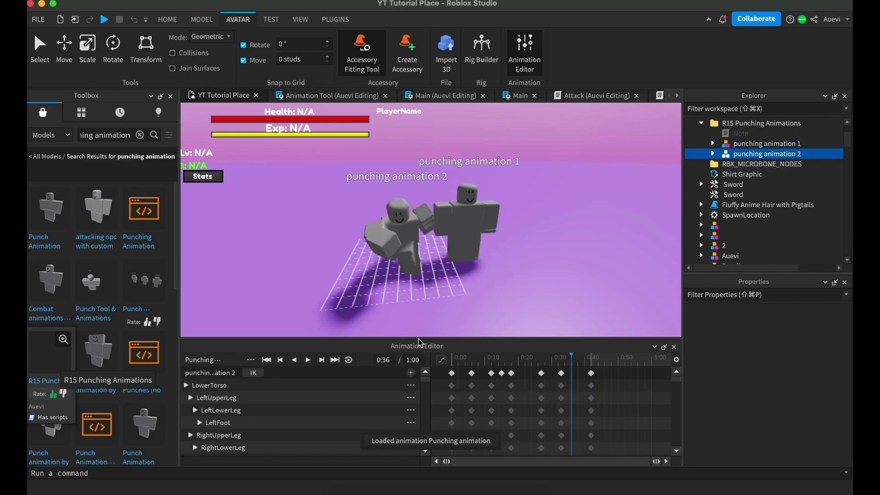
click(308, 361)
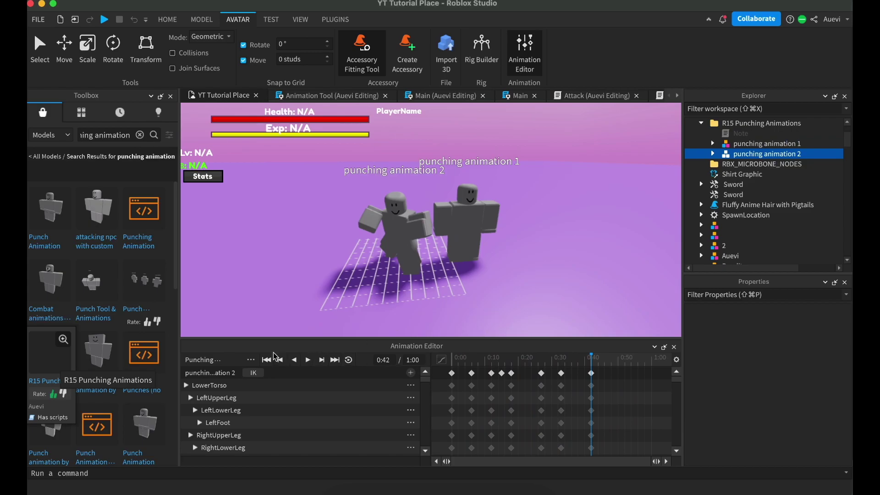
- Publish punching animation 2's punch animation to Roblox from the editor's options menu
click(252, 361)
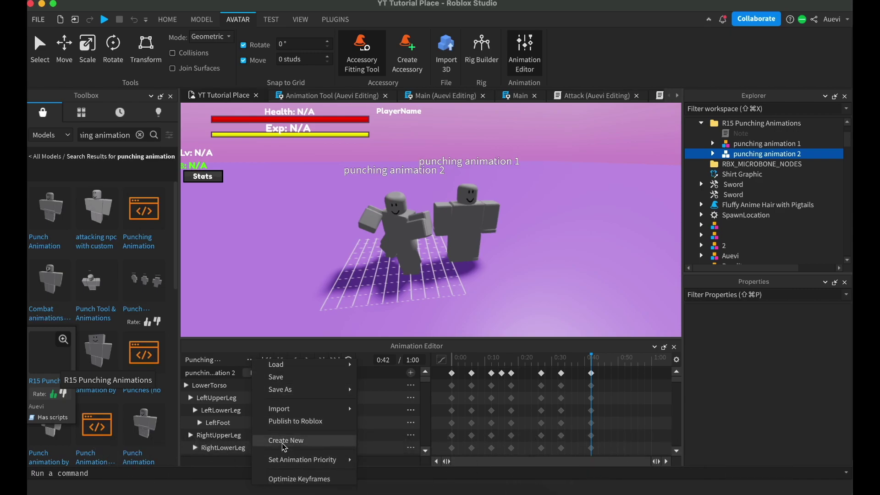
click(290, 421)
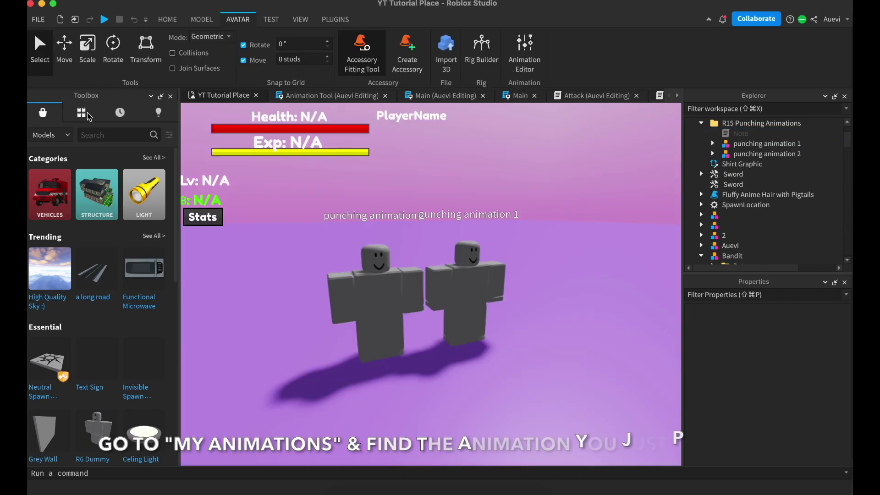
- From Inventory's My Animations, apply Punch2 to Anim02 and commit its AnimationId
click(81, 113)
click(64, 135)
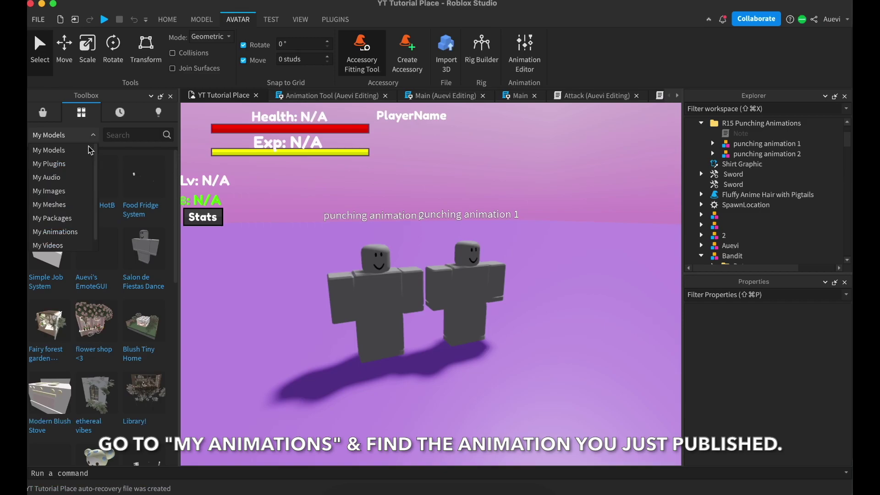
click(70, 234)
scroll(69, 275, down, 10)
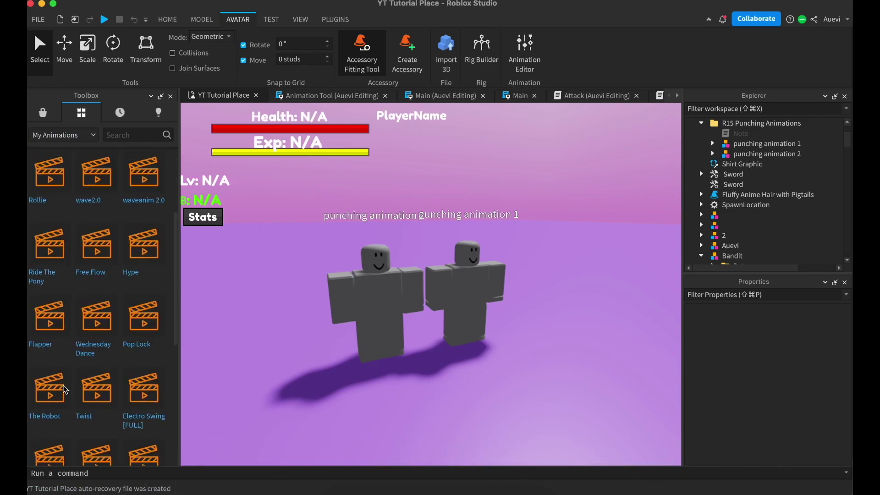
scroll(65, 390, up, 6)
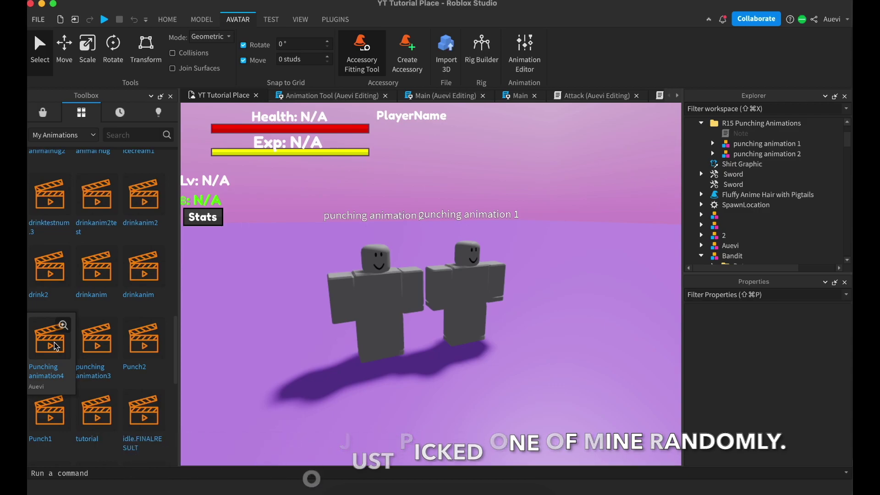
mouse_move(143, 342)
mouse_down()
mouse_move(757, 211)
mouse_move(759, 243)
mouse_up()
scroll(758, 215, down, 10)
scroll(756, 216, down, 3)
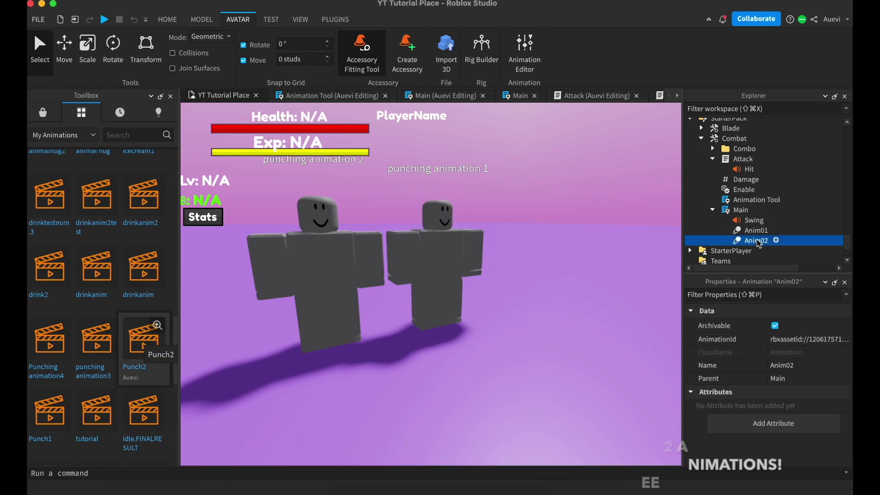
click(806, 339)
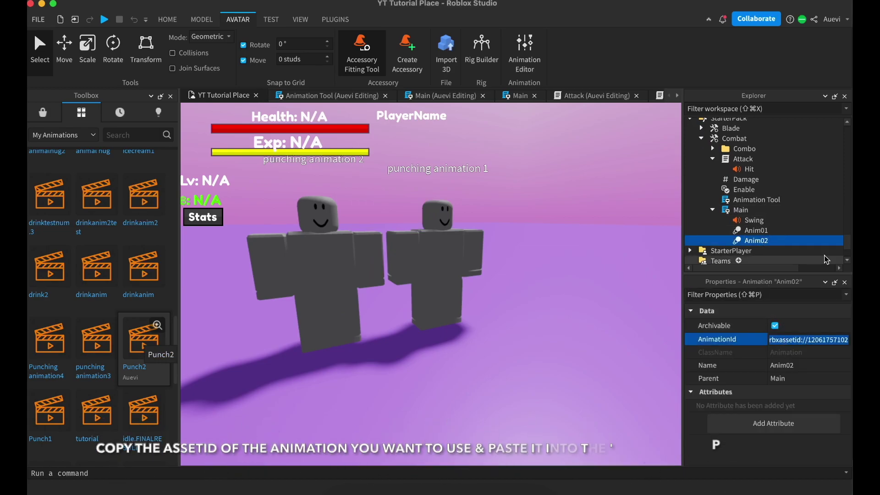
key(Return)
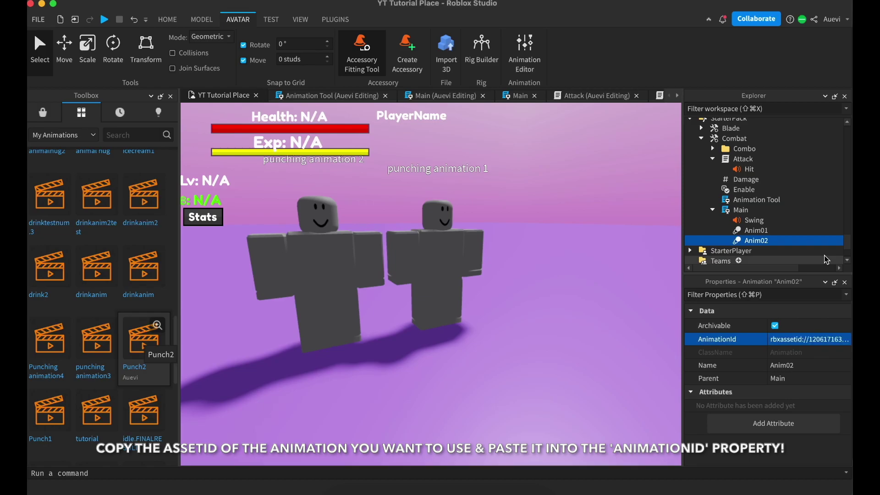
- Copy Punching animation4's asset ID and paste it into Anim01's AnimationId
right_click(45, 345)
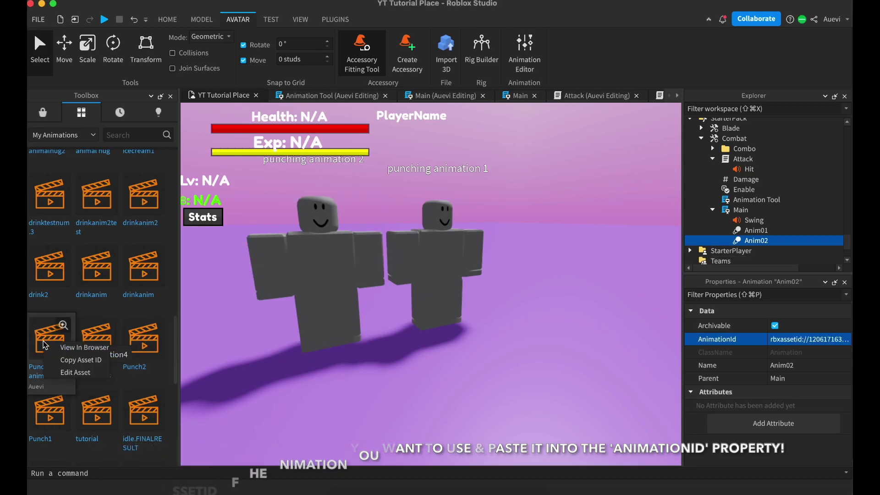
click(69, 353)
click(764, 230)
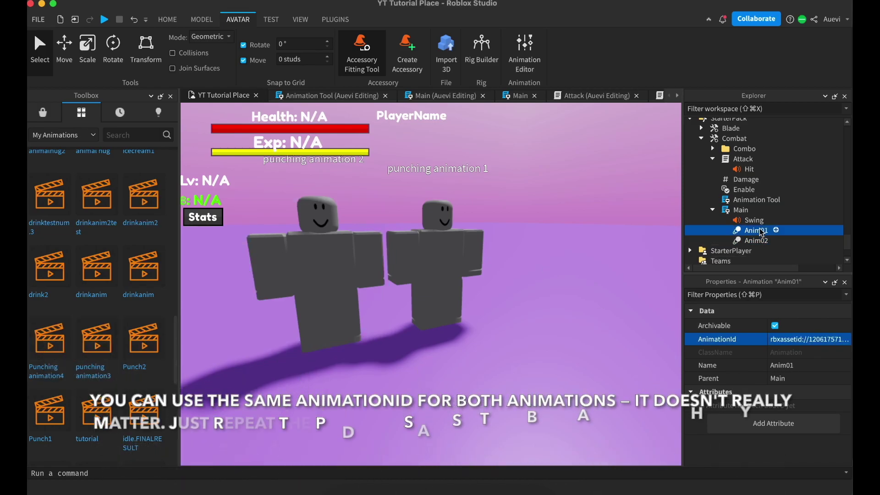
click(816, 340)
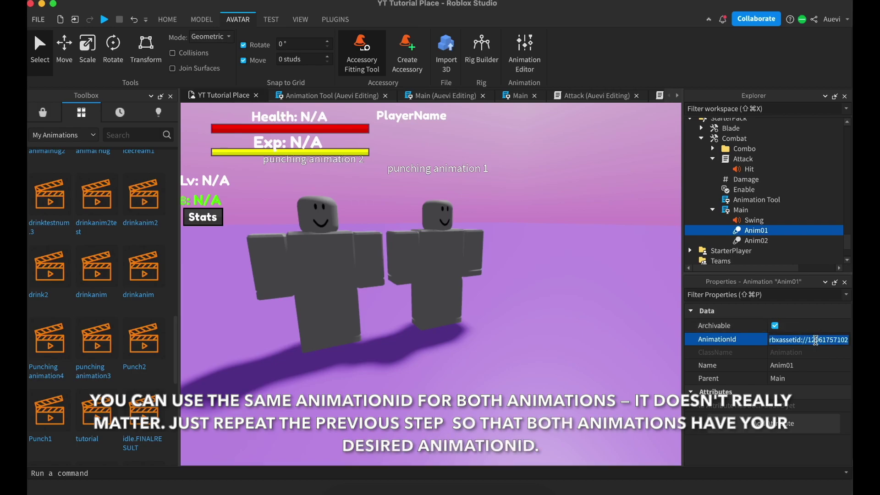
click(585, 345)
scroll(582, 342, down, 5)
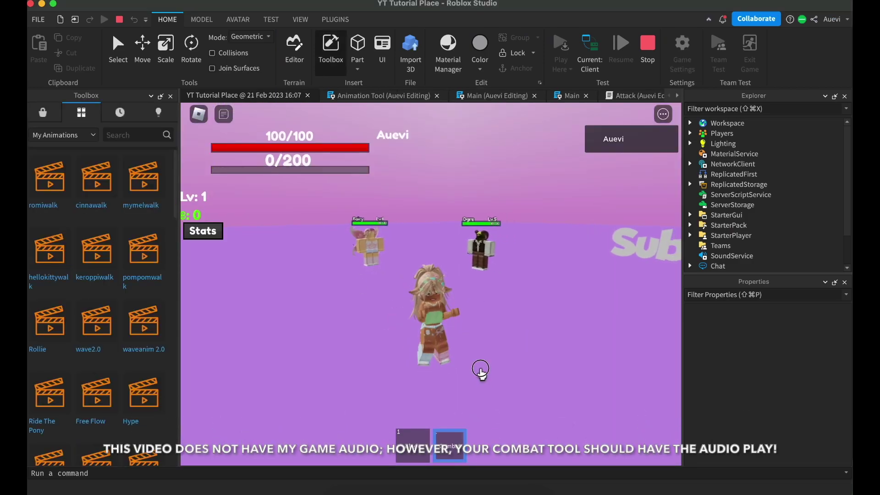
- Walk up to the Ogre and punch it down, then defeat the approaching Fairy
key(w)
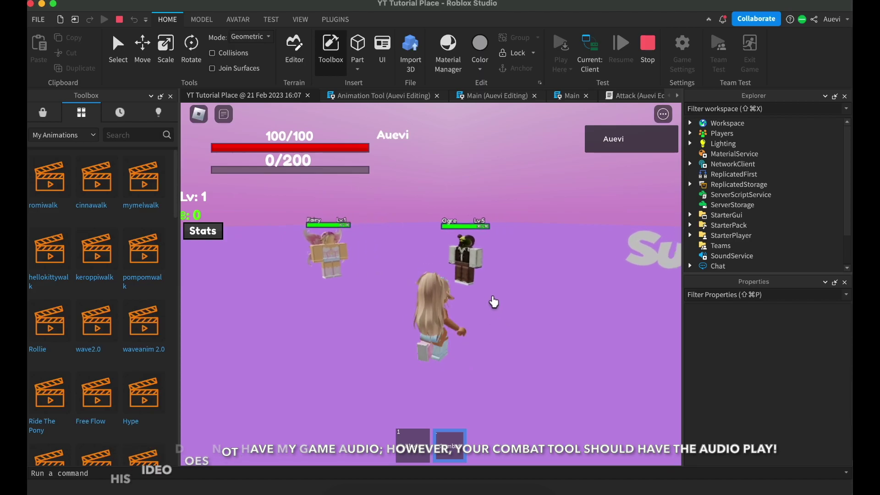
click(455, 285)
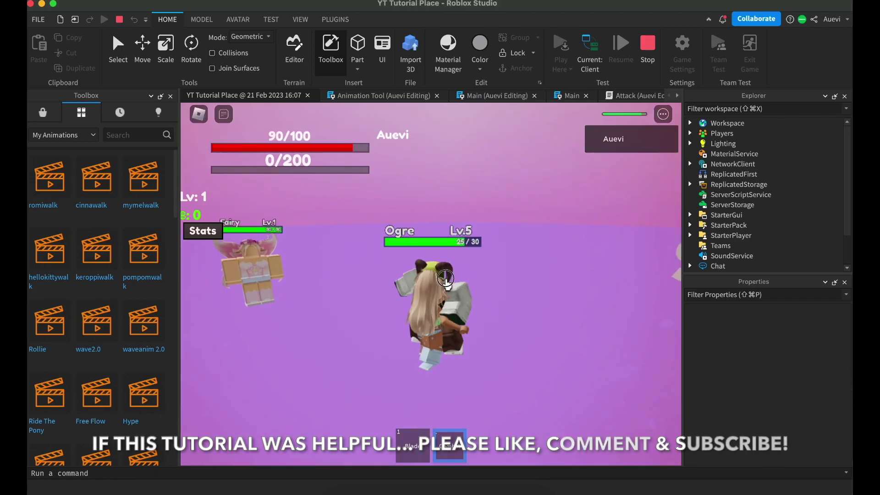
click(446, 286)
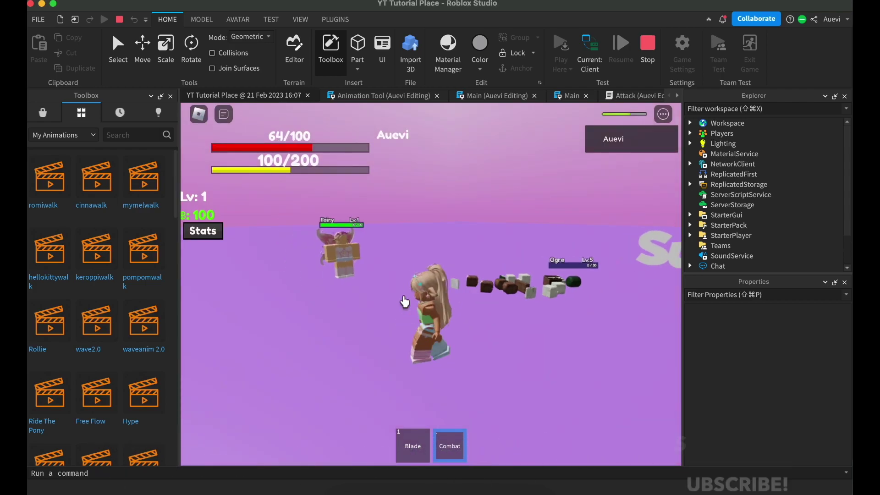
click(402, 286)
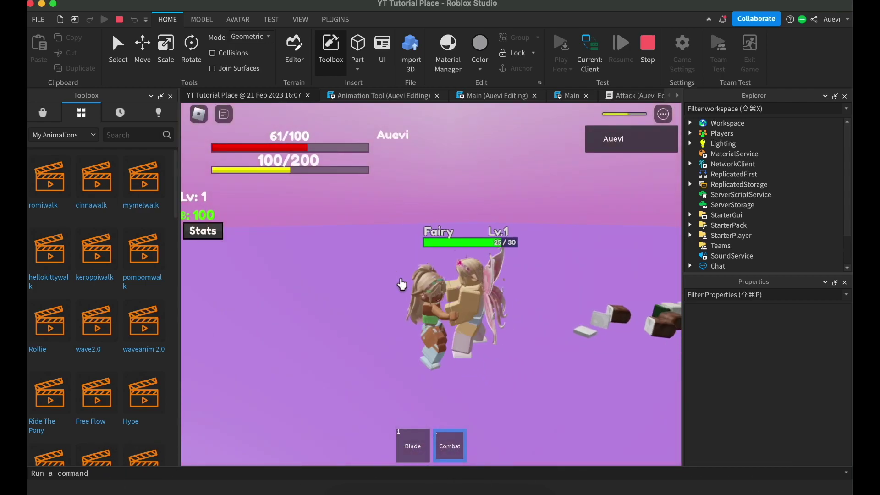
click(469, 282)
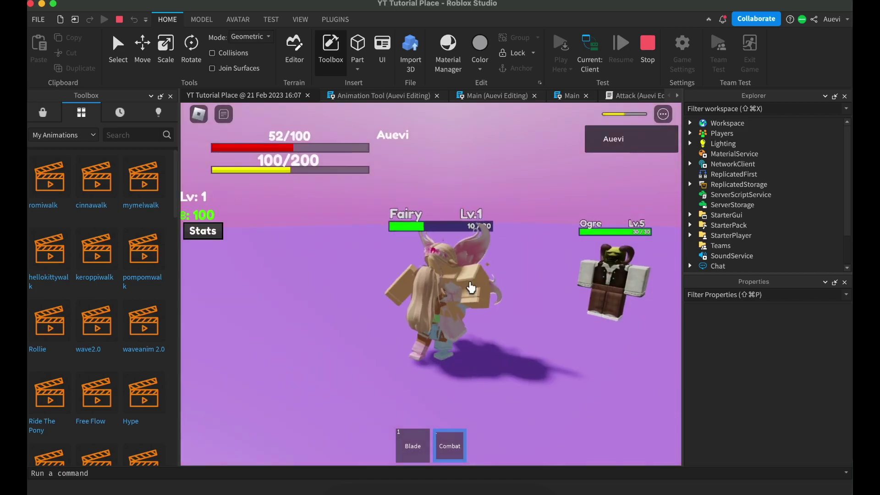
click(471, 283)
click(471, 286)
- Move on and punch the attacking Ogre until it dies, then head toward the next Fairy
key(w)
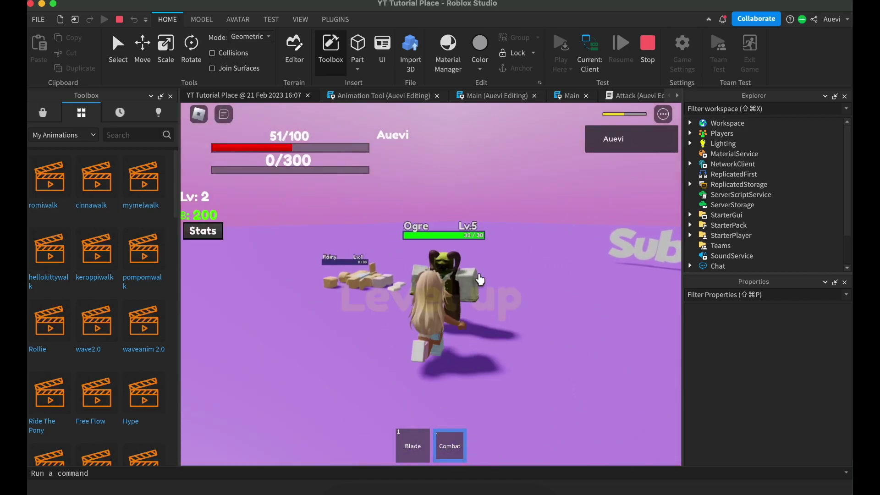
click(484, 282)
click(480, 280)
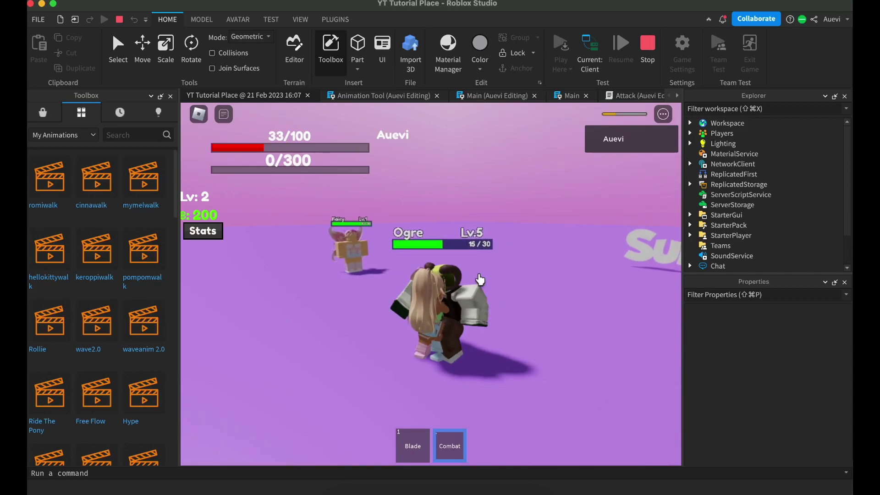
click(480, 279)
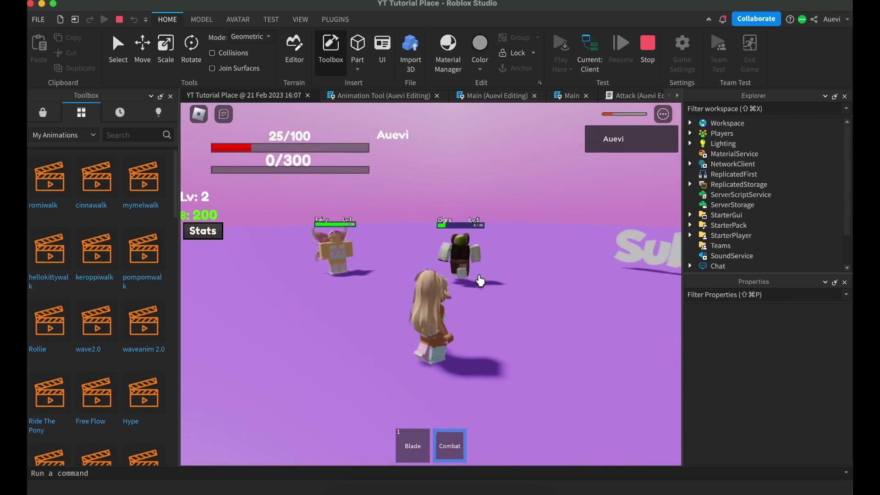
click(468, 273)
click(466, 268)
key(w)
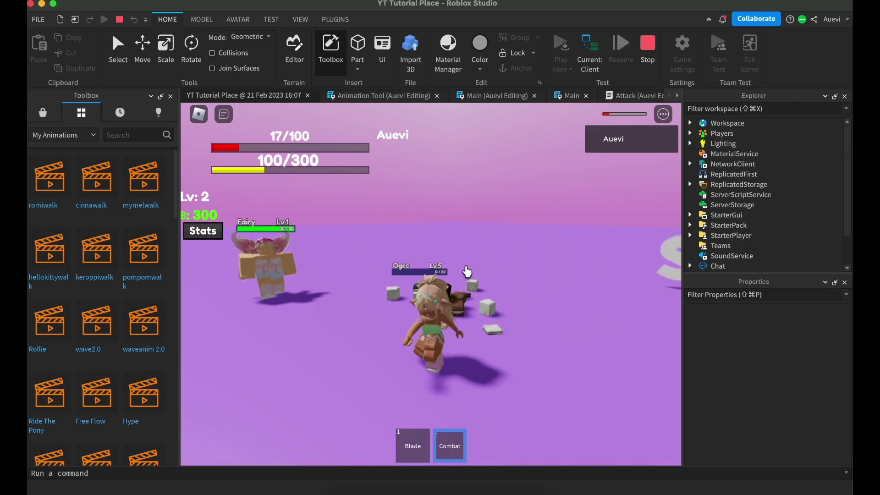